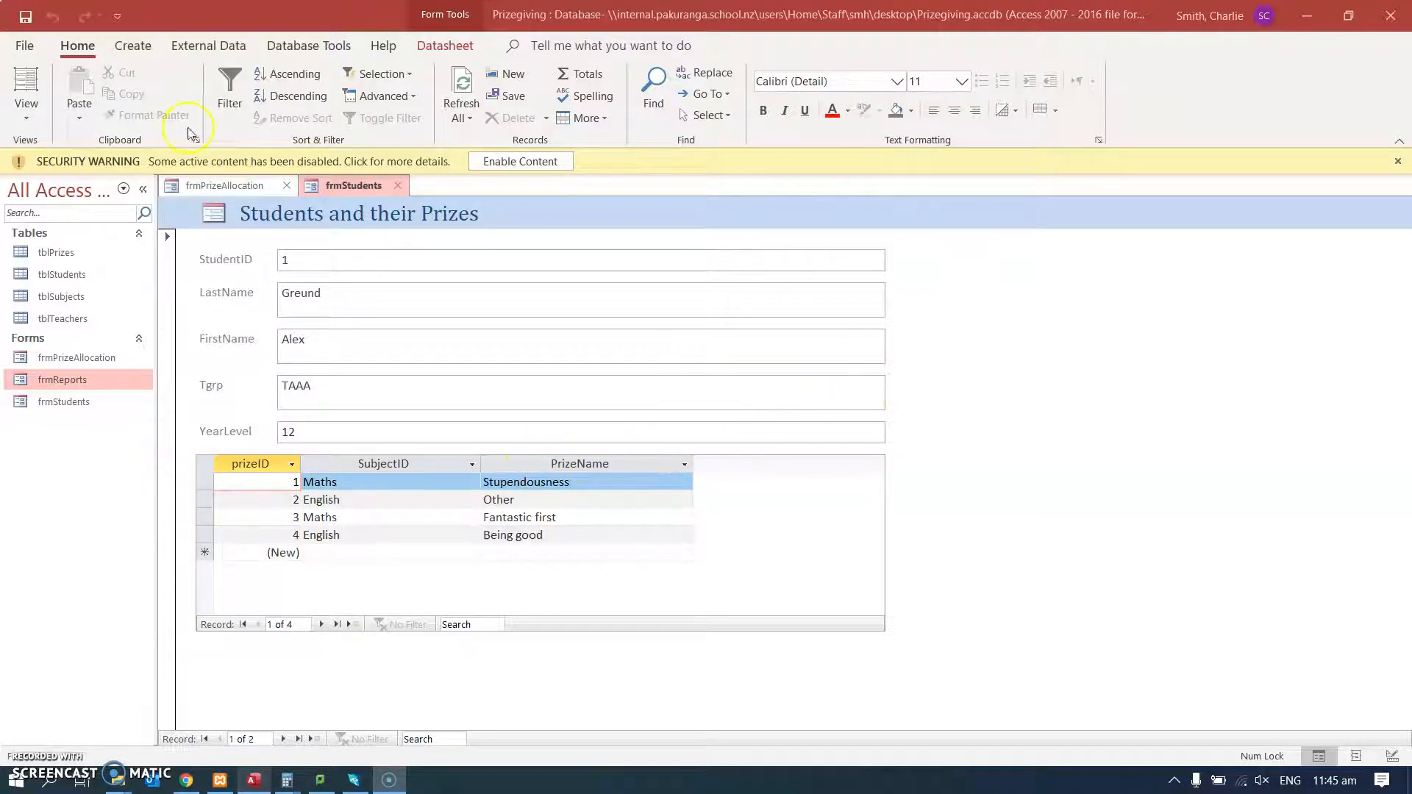
Start a new query in design view with the tables tblPrizes, tblStudents and tblSubjects.
left_click(134, 47)
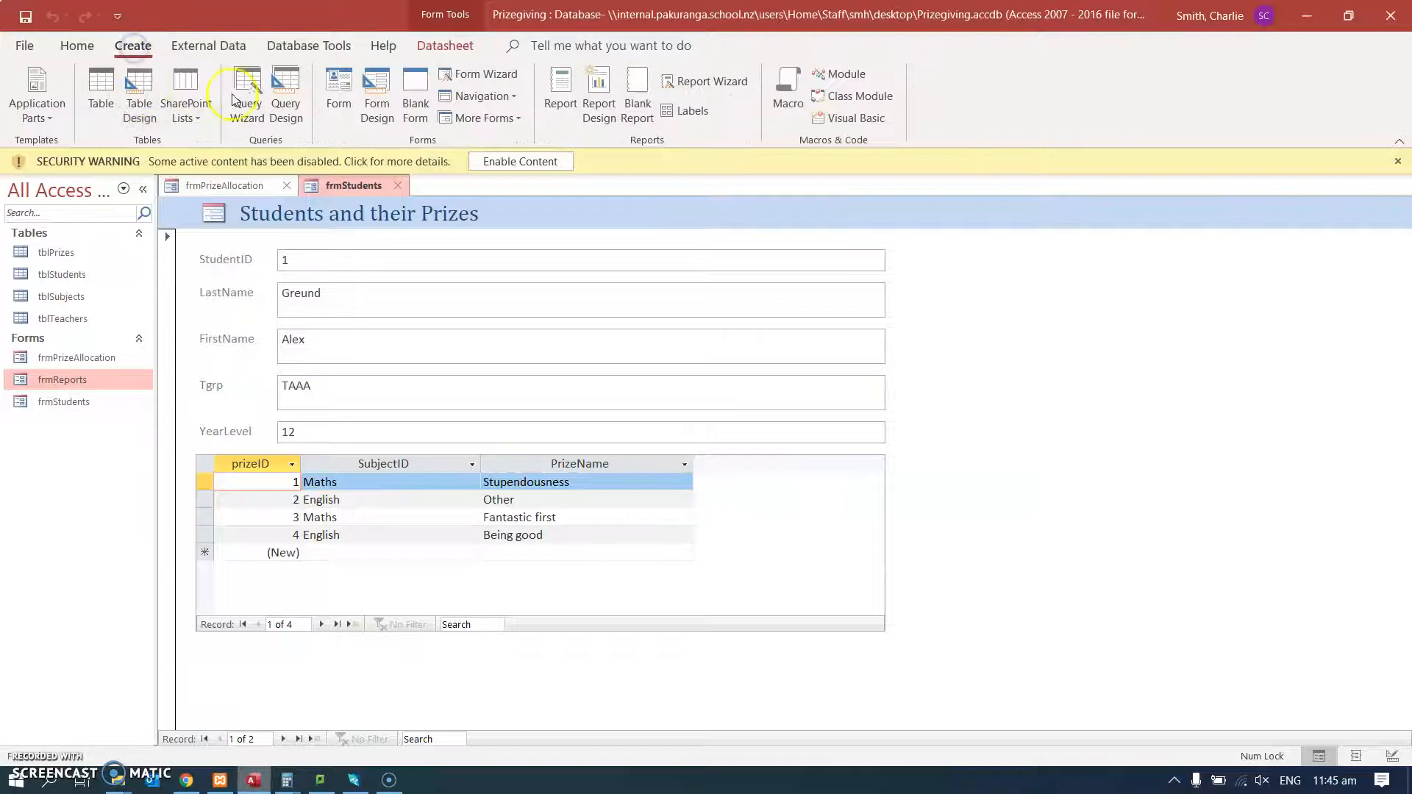
left_click(290, 98)
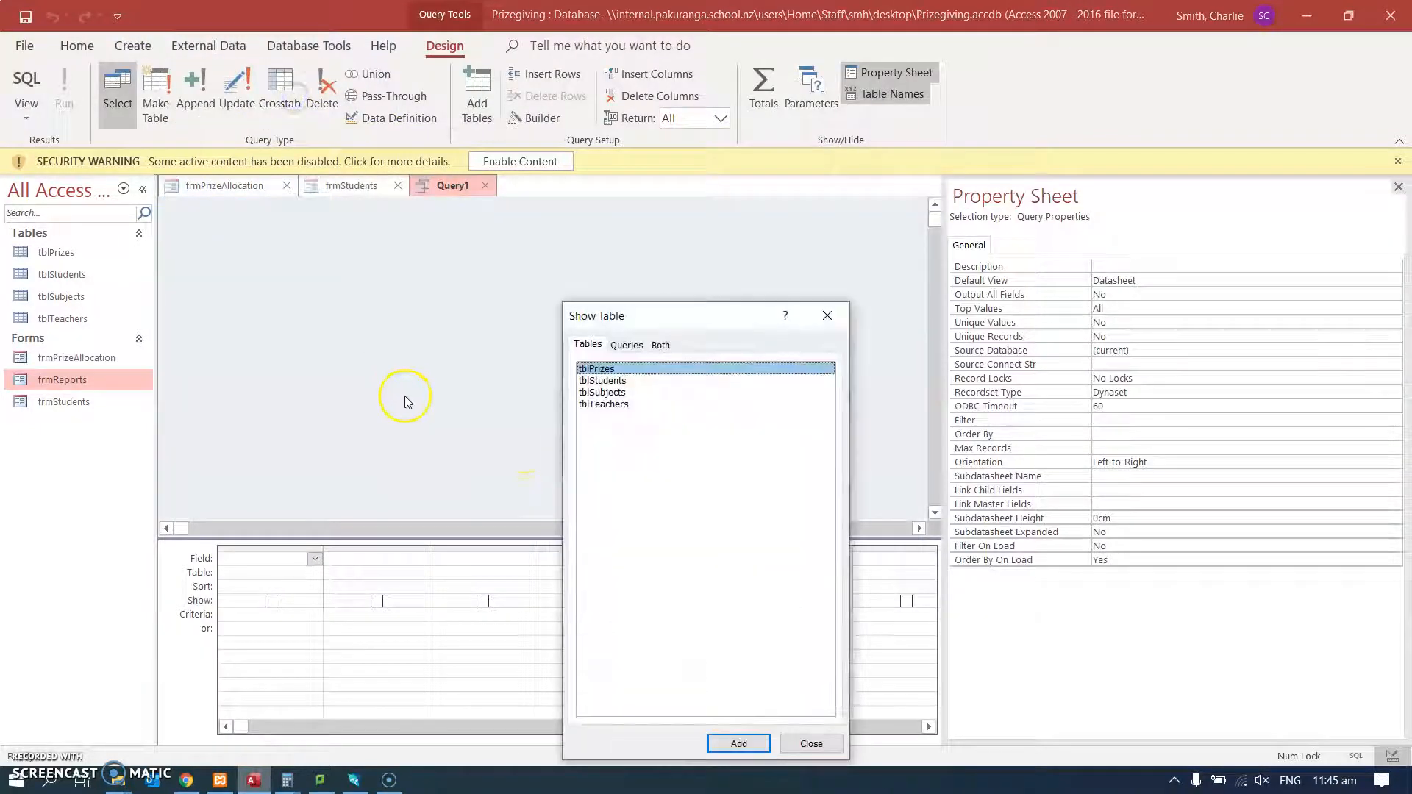
double_click(612, 369)
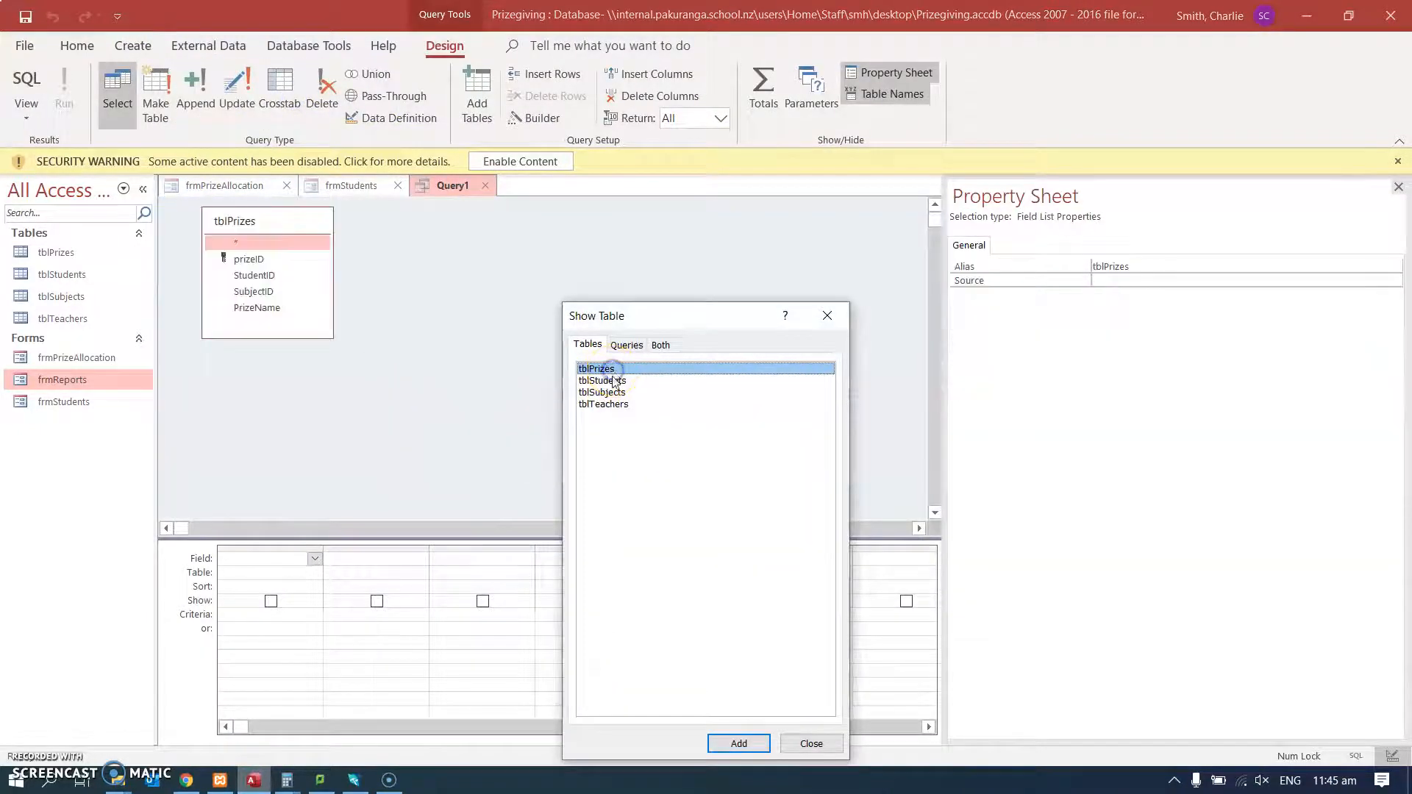
double_click(618, 382)
double_click(618, 394)
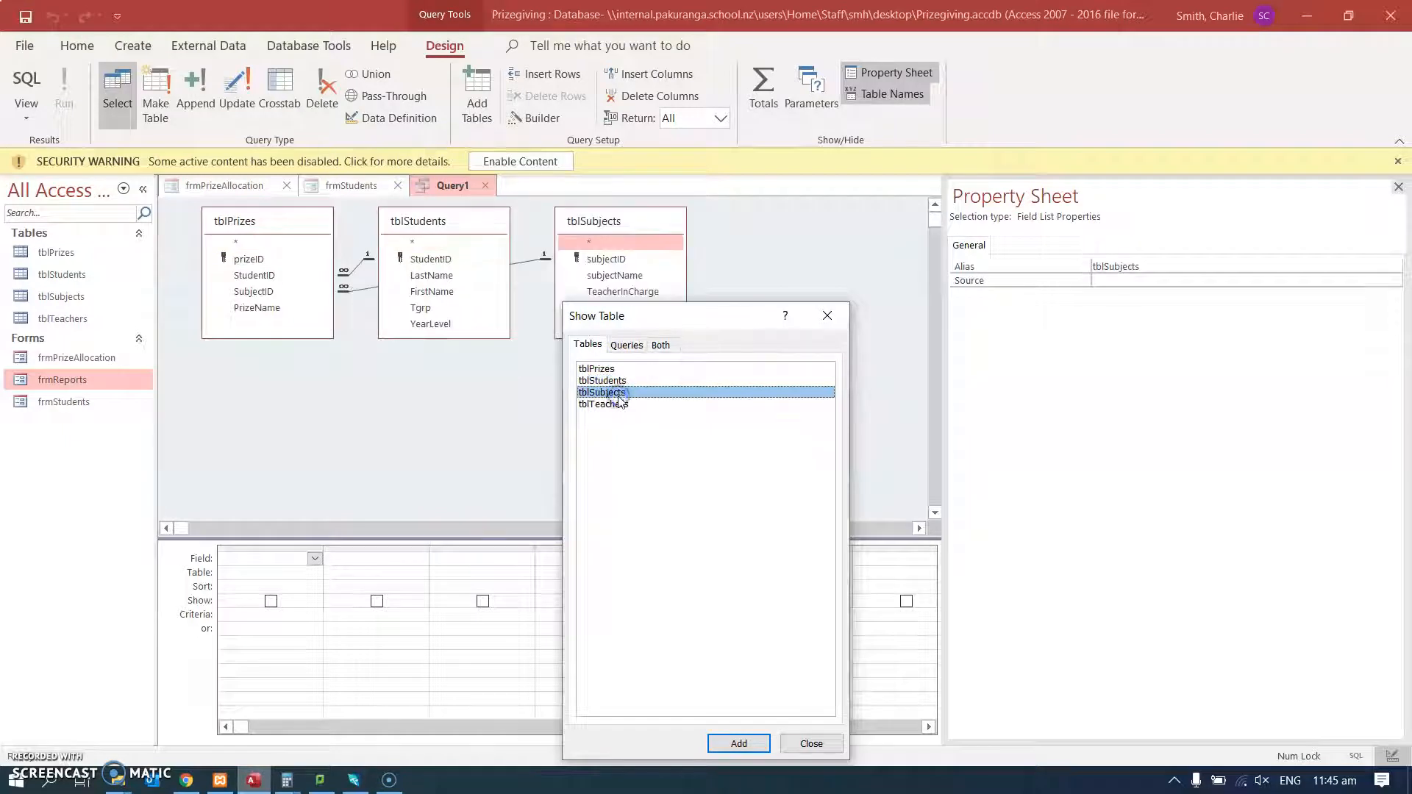
left_click(812, 745)
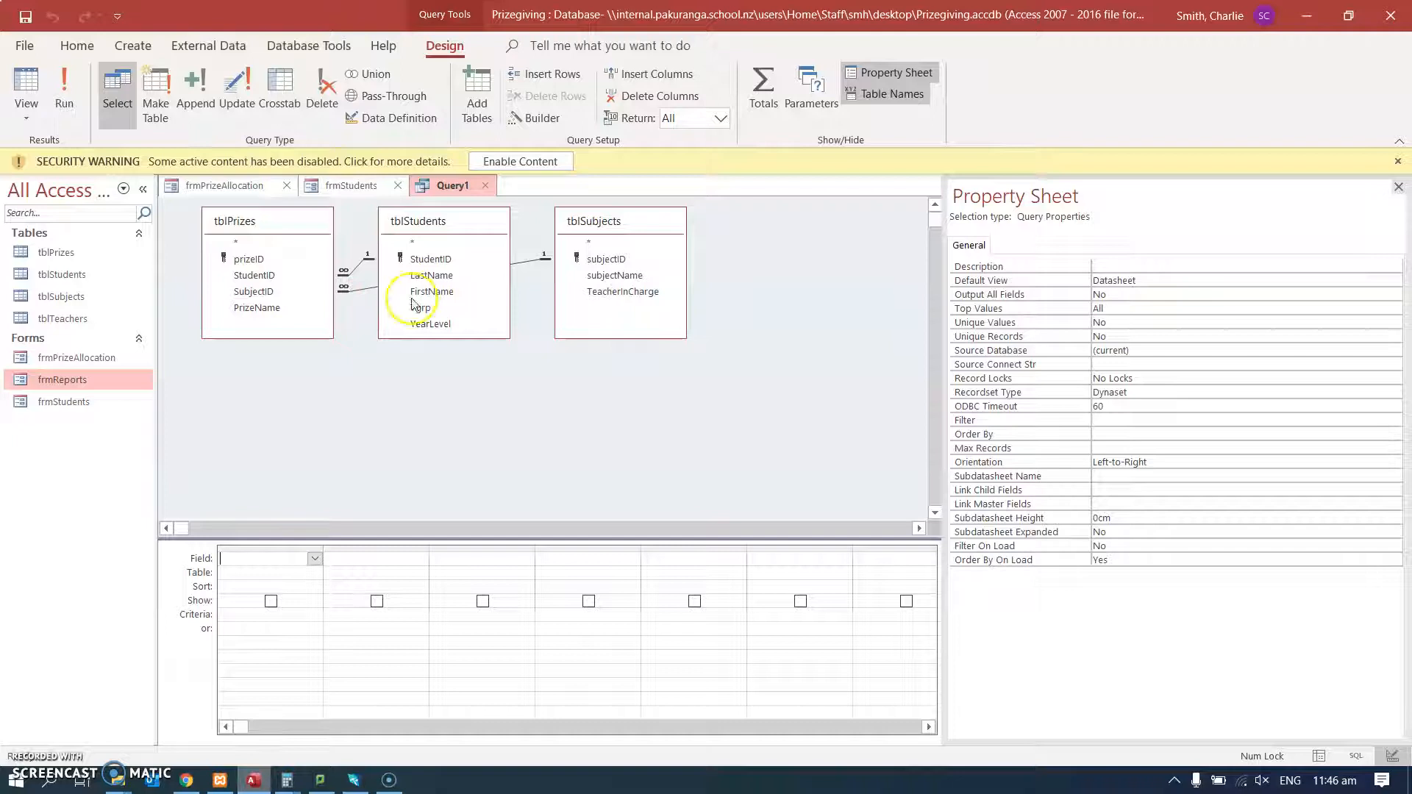
Add PrizeName from tblPrizes, LastName, FirstName, Tgrp and YearLevel from tblStudents, and subjectName from tblSubjects to the query.
double_click(257, 308)
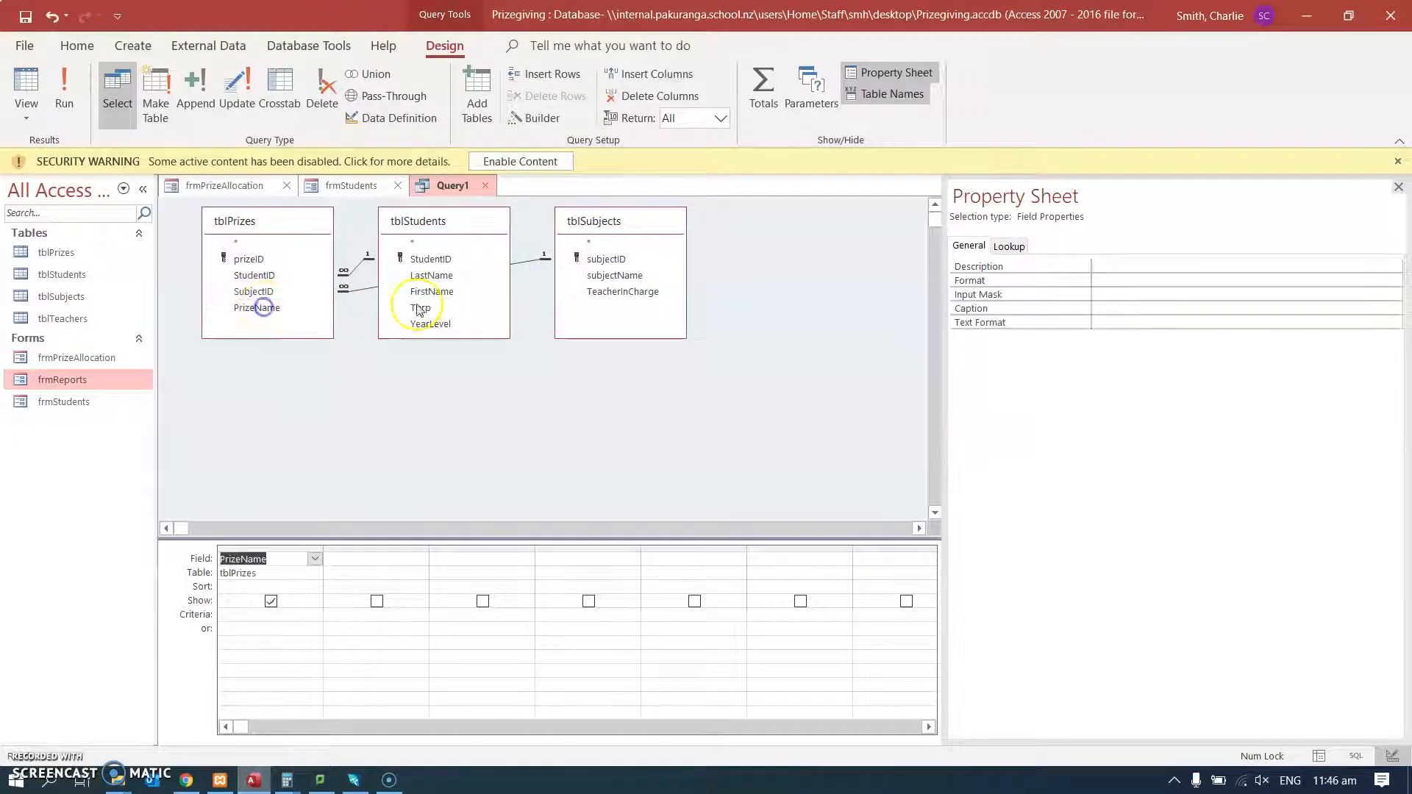
double_click(432, 276)
double_click(439, 292)
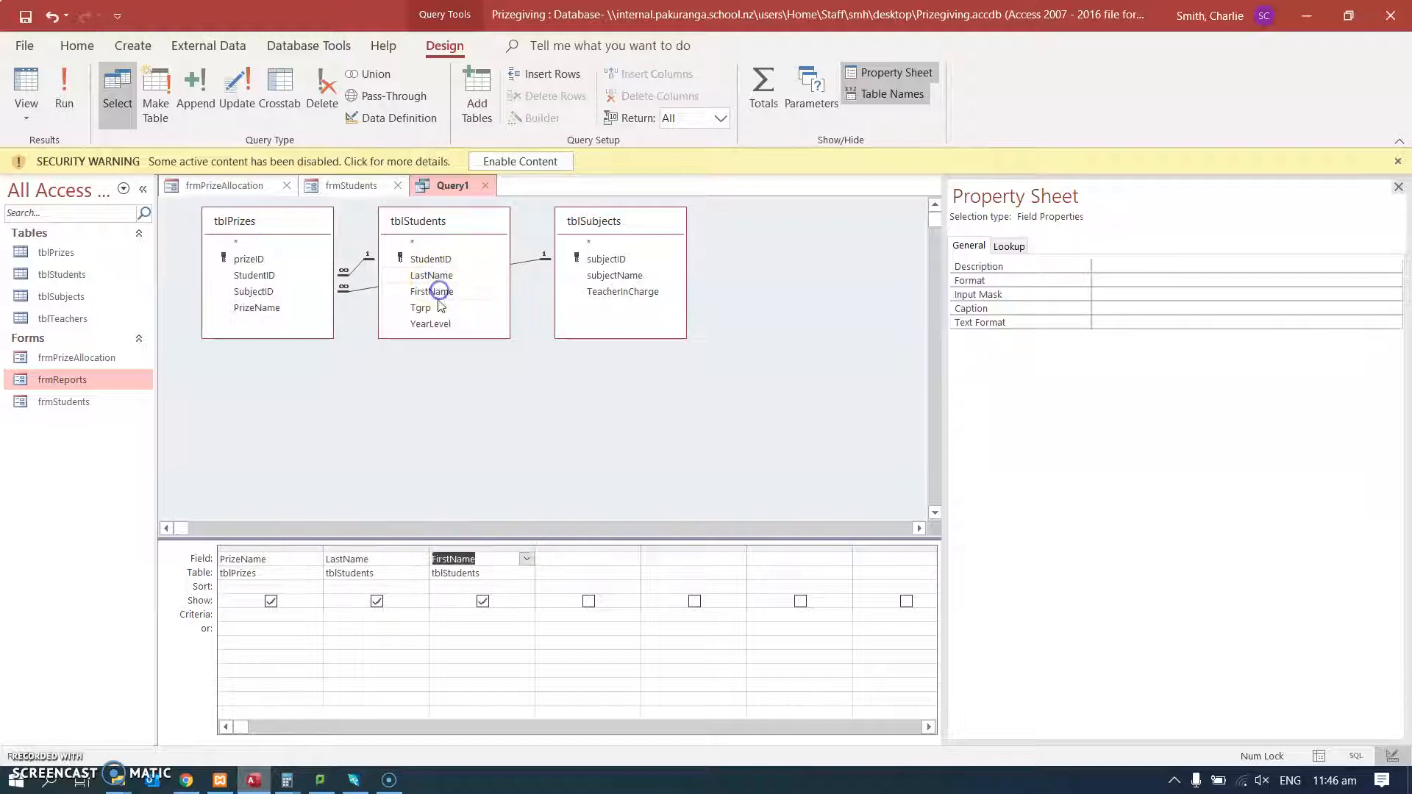
double_click(425, 308)
double_click(432, 324)
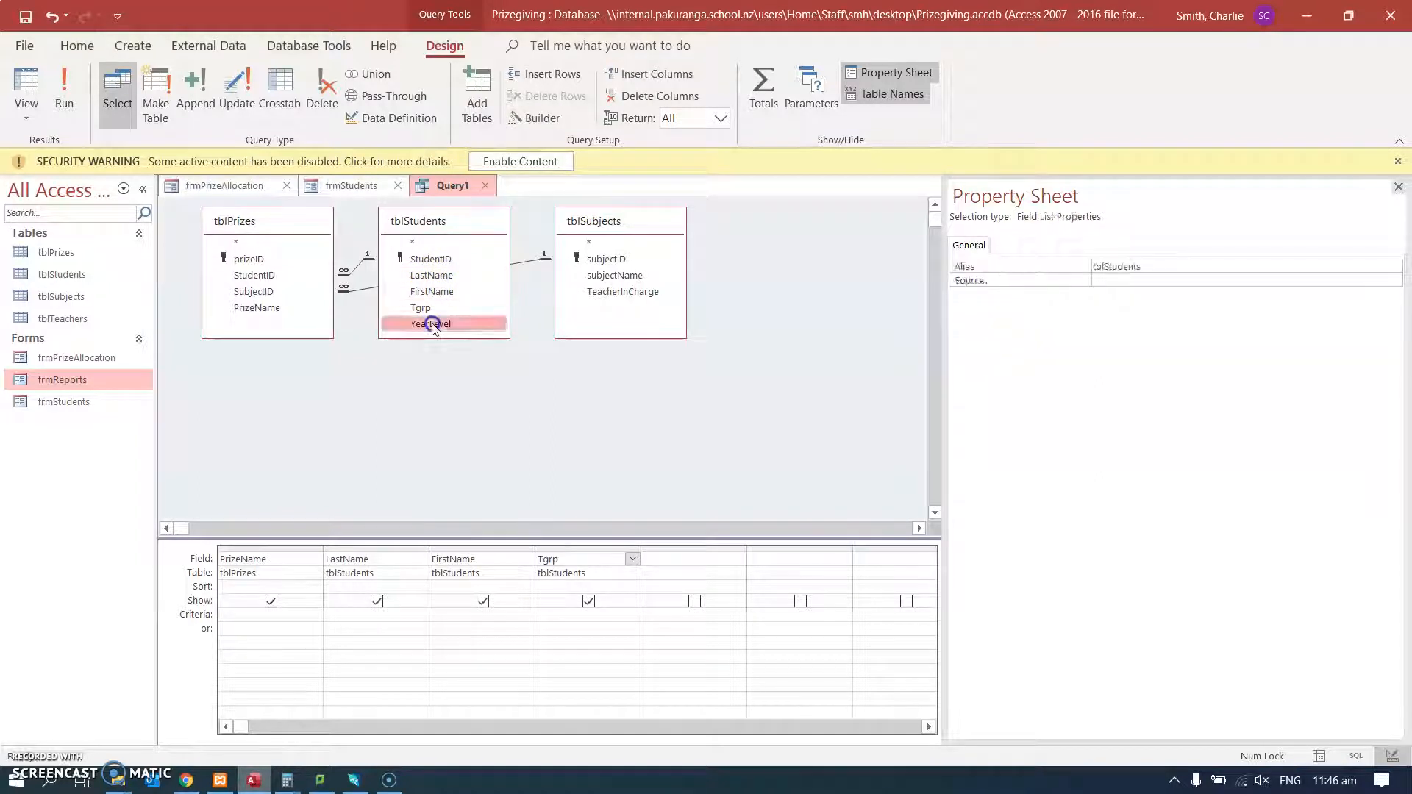
left_click(613, 276)
double_click(615, 277)
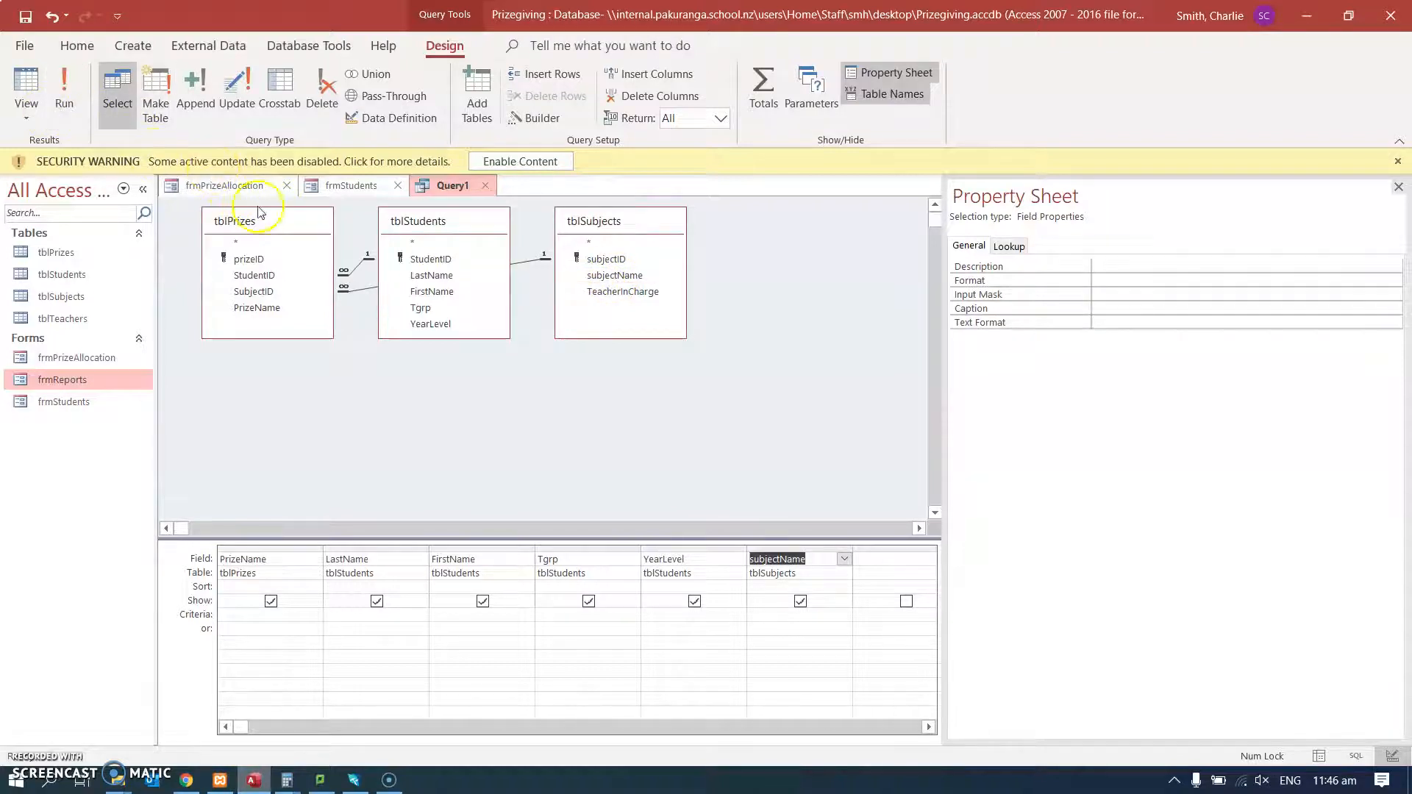
Show the query's results, then save it as qryStudentsBySubject and close it.
left_click(26, 88)
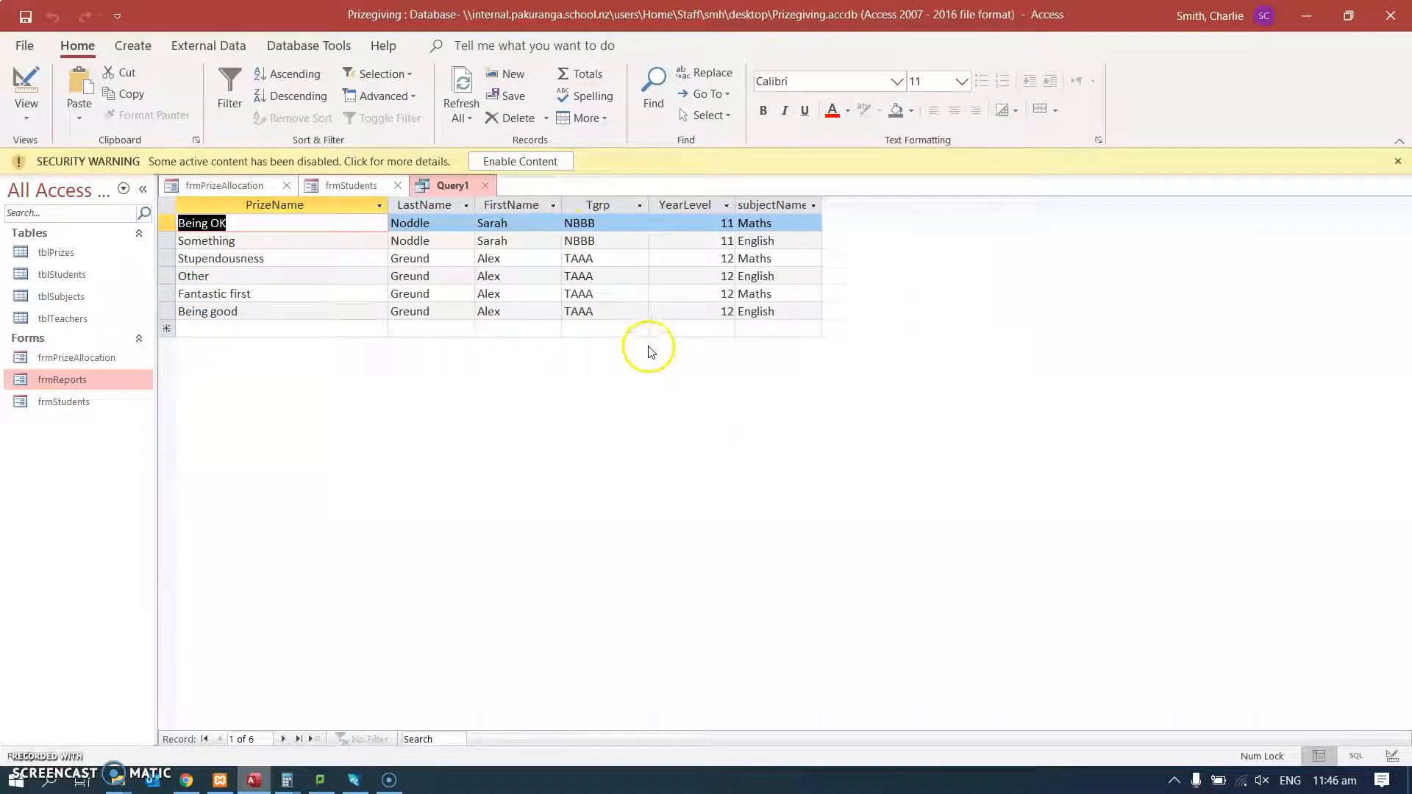
key("ctrl+s")
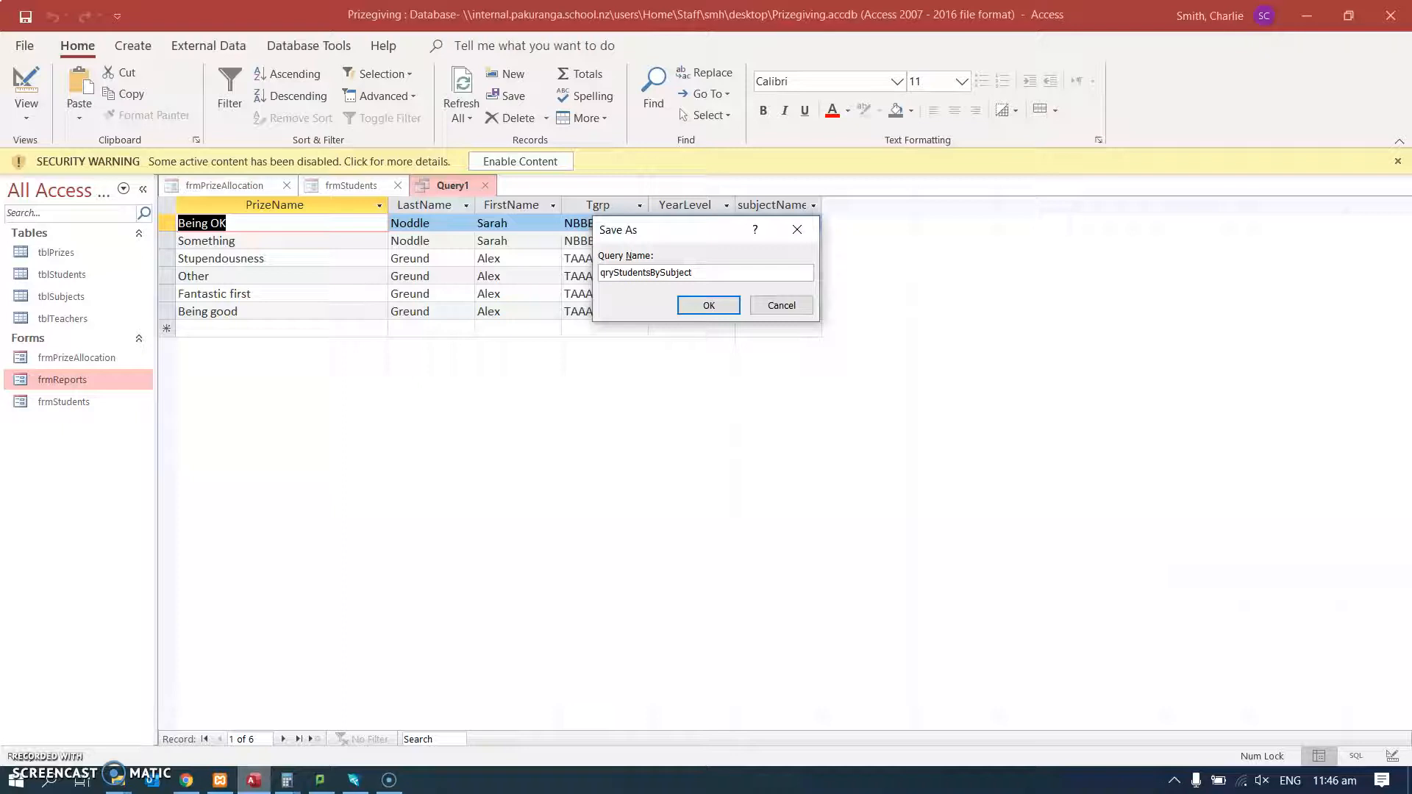
key("Return")
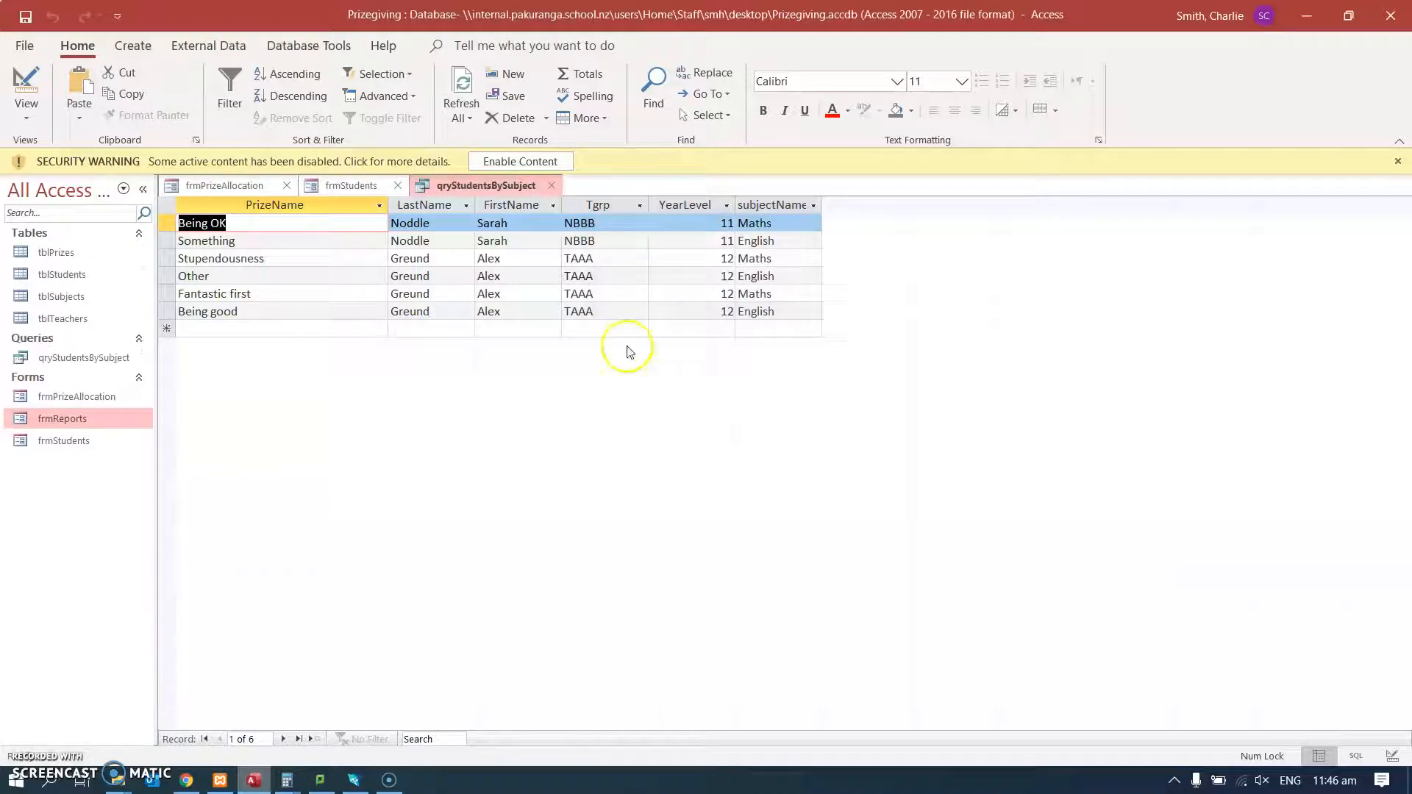
left_click(551, 186)
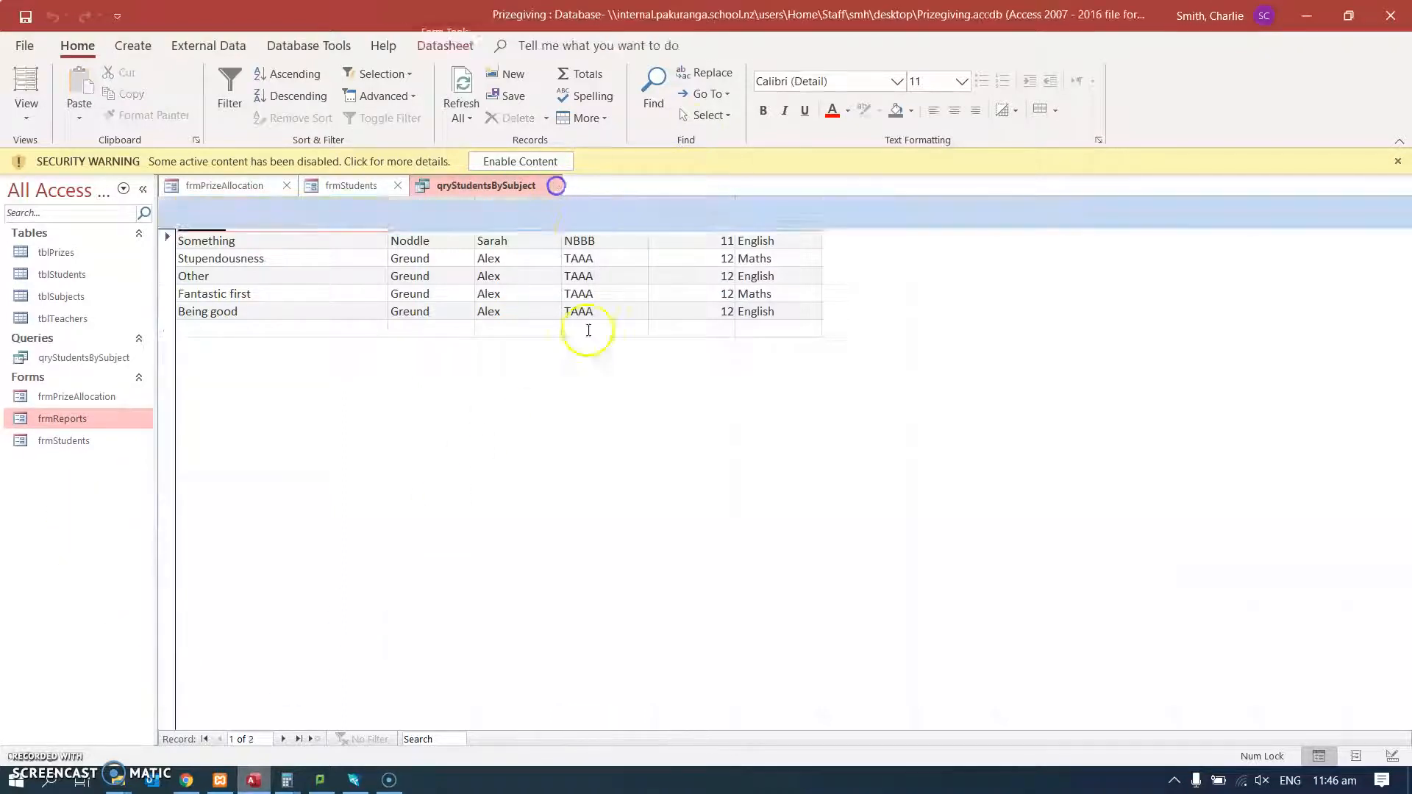
Start a Report Wizard report with all fields of qryStudentsBySubject and view the data by tblSubjects.
left_click(83, 357)
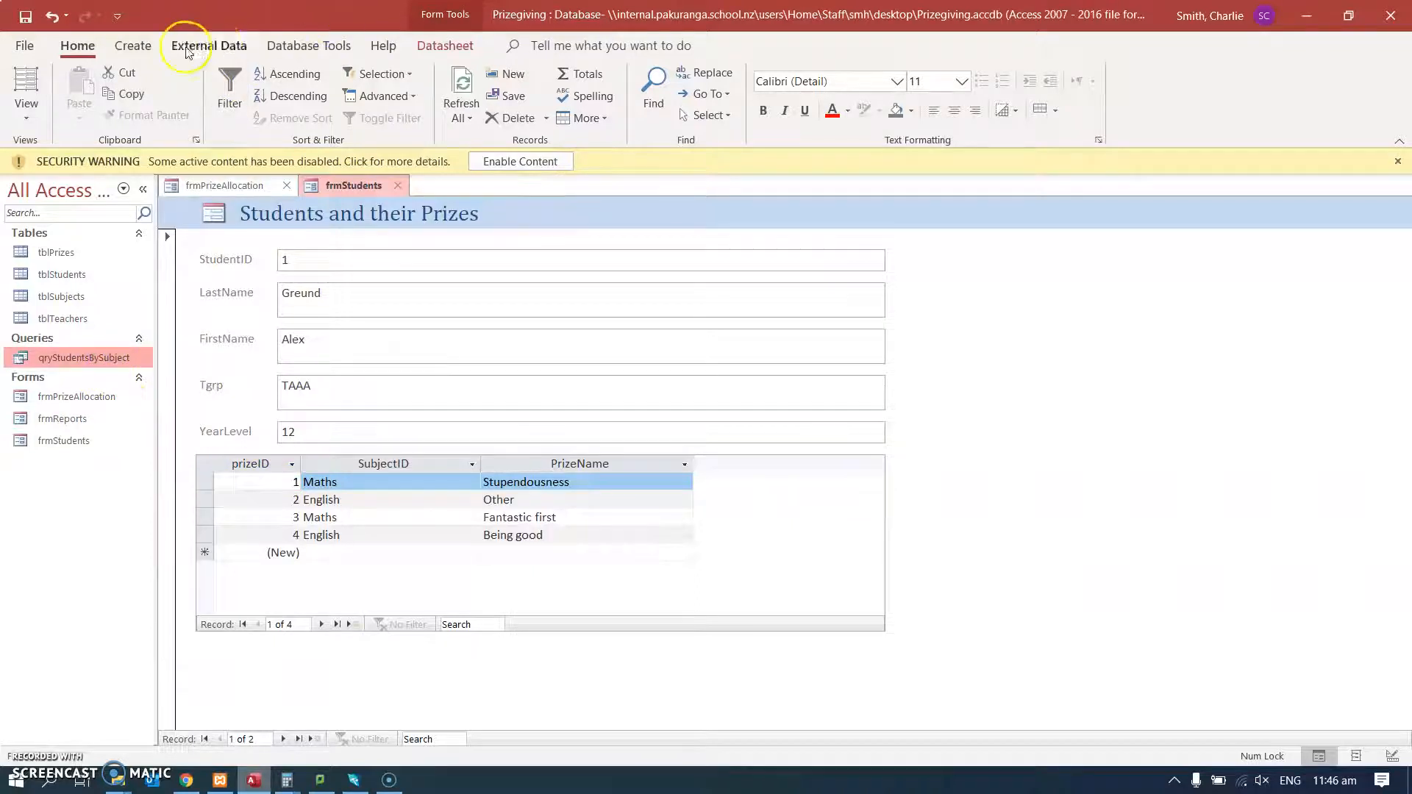
left_click(133, 46)
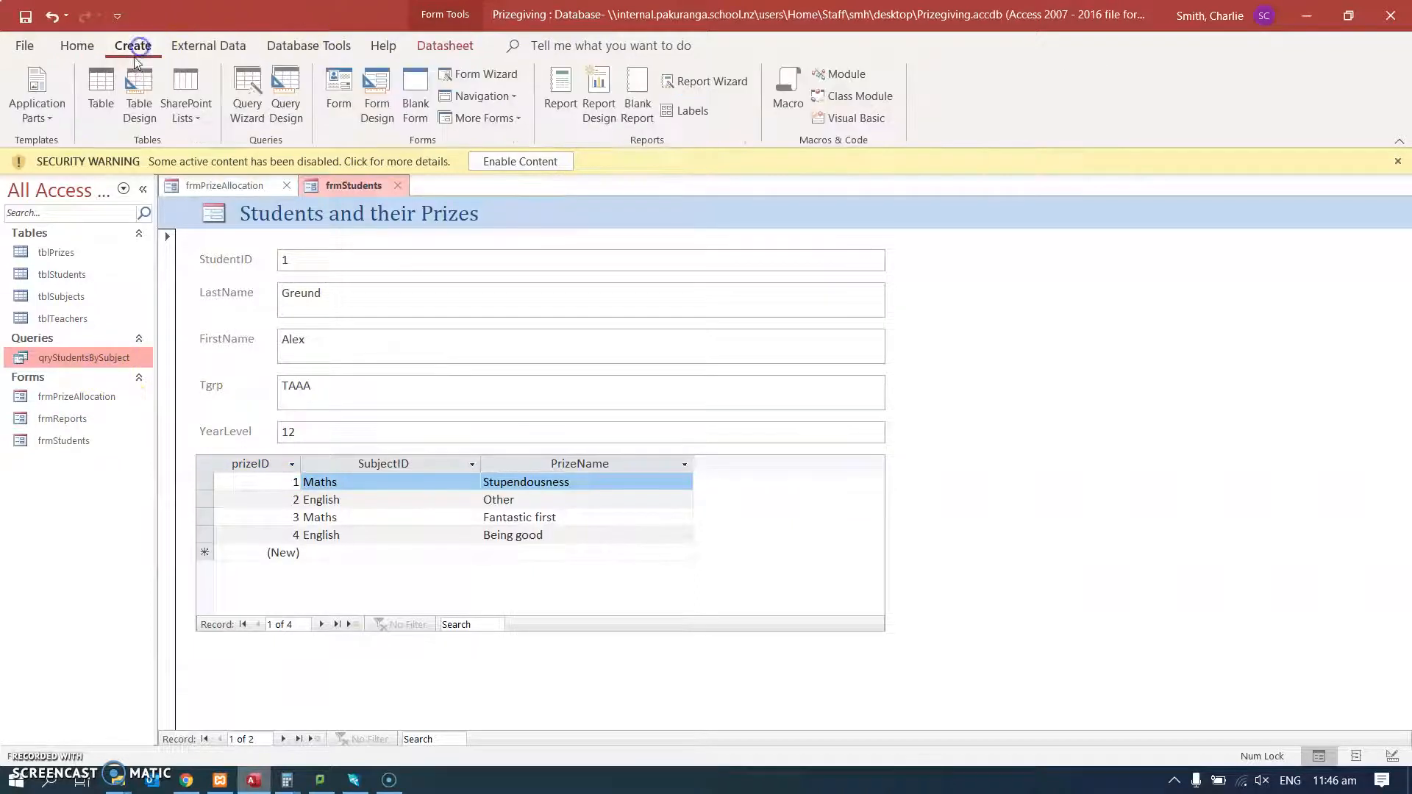
left_click(708, 83)
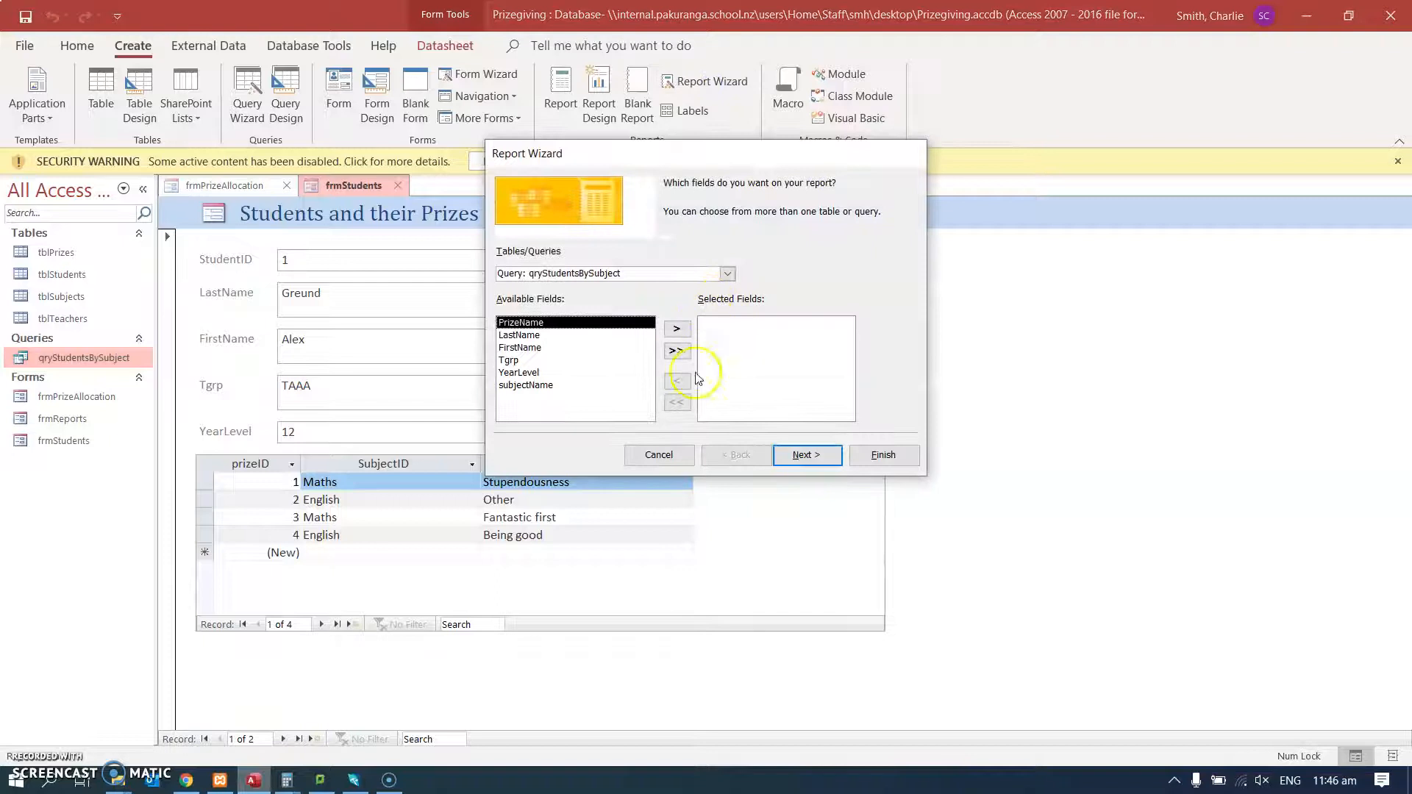
left_click(727, 274)
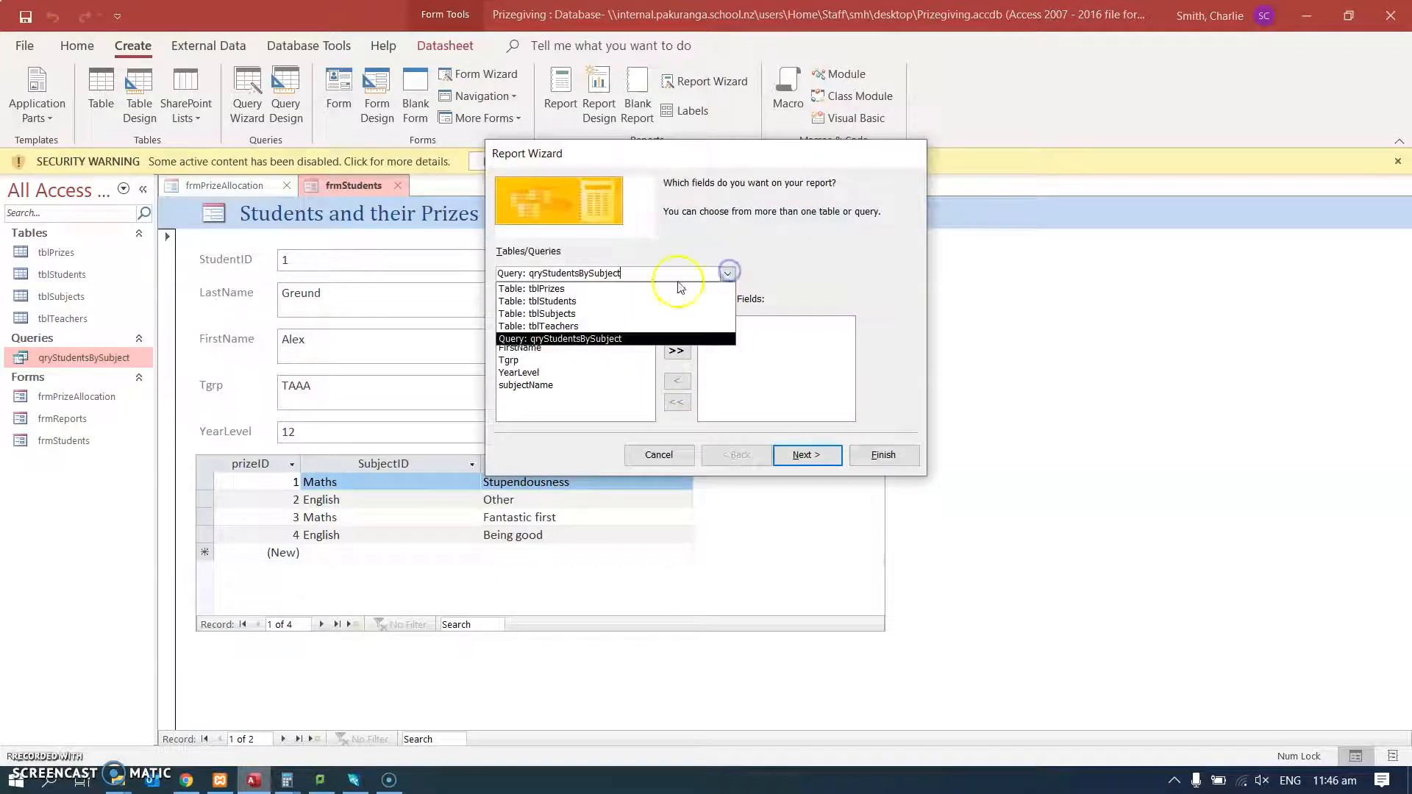
left_click(557, 338)
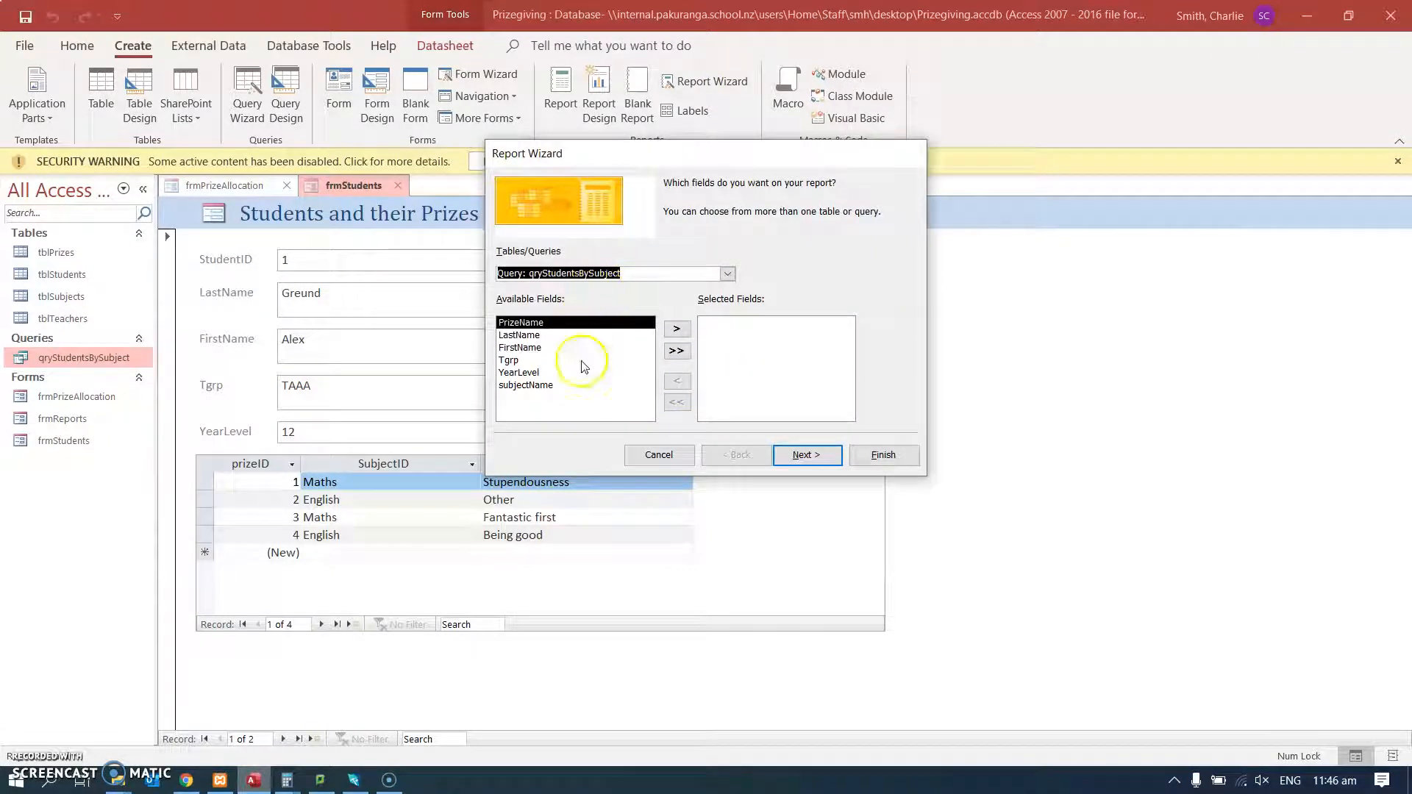
left_click(677, 351)
left_click(807, 455)
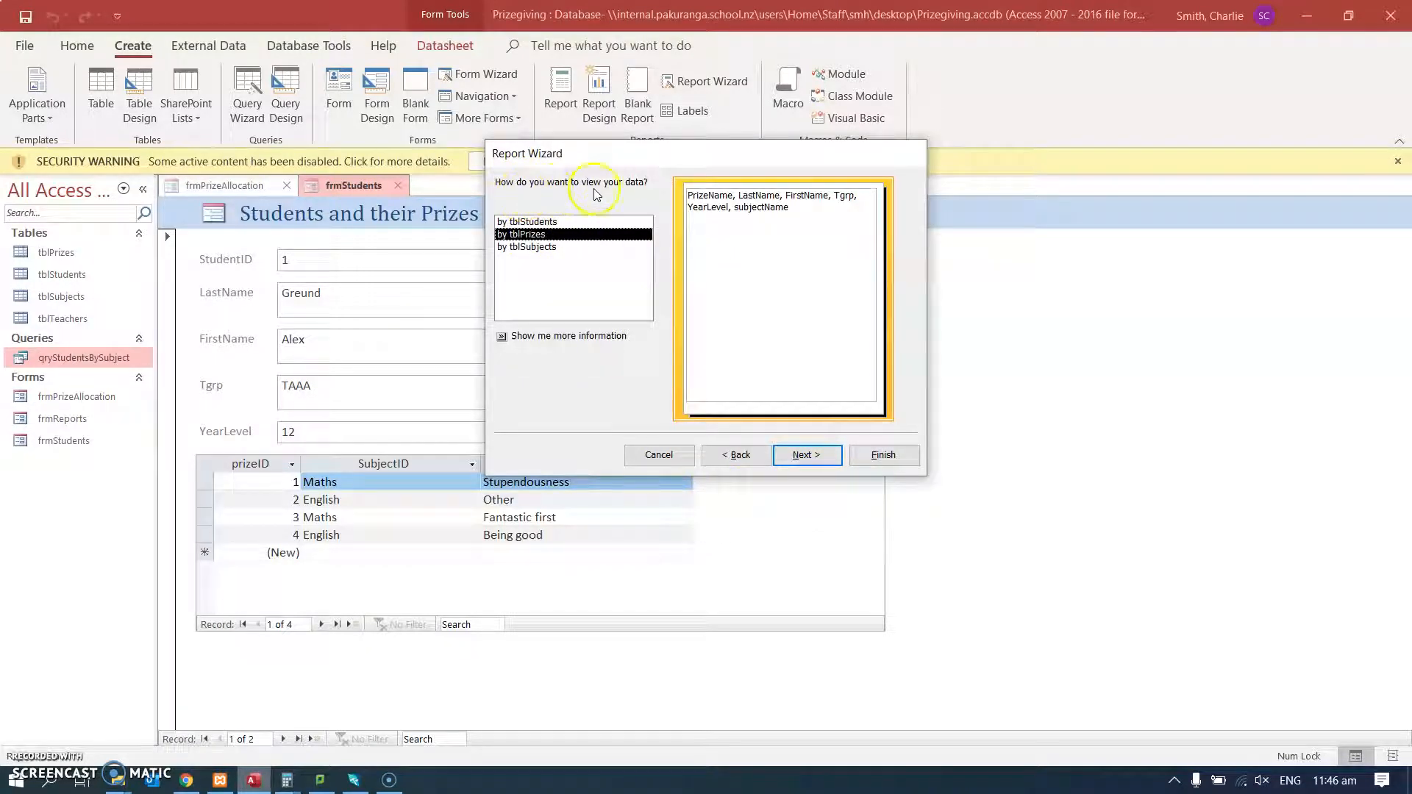
left_click(539, 247)
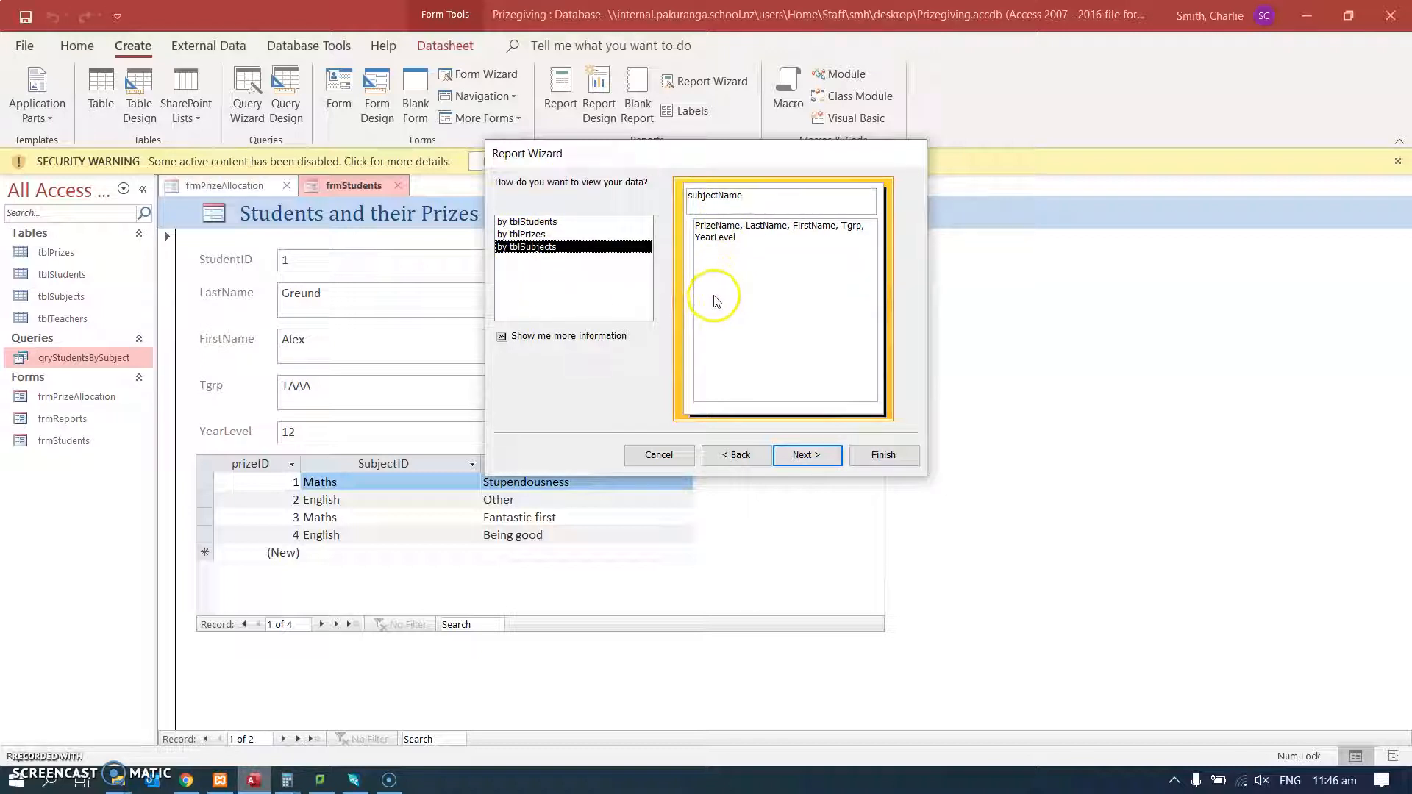
left_click(796, 453)
left_click(510, 284)
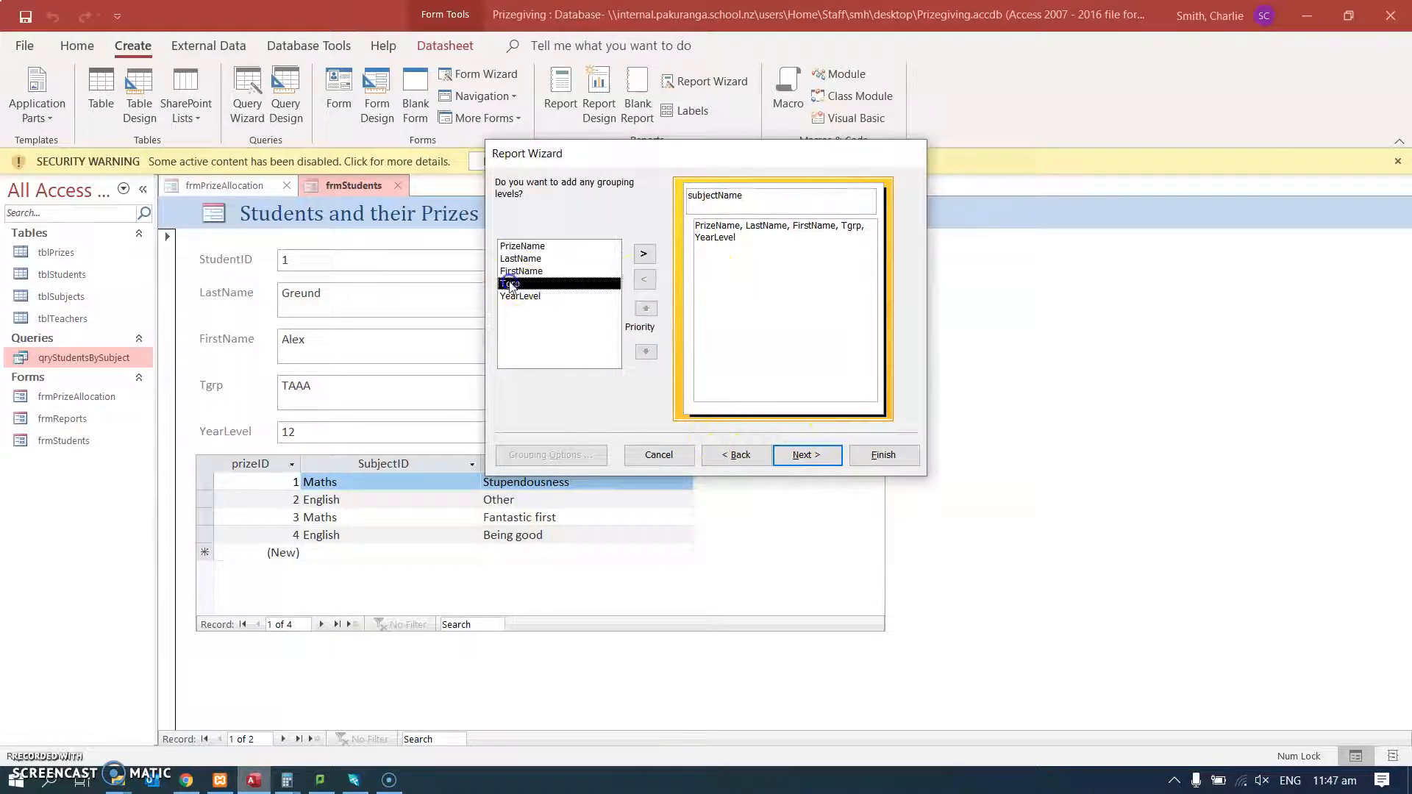
left_click(644, 254)
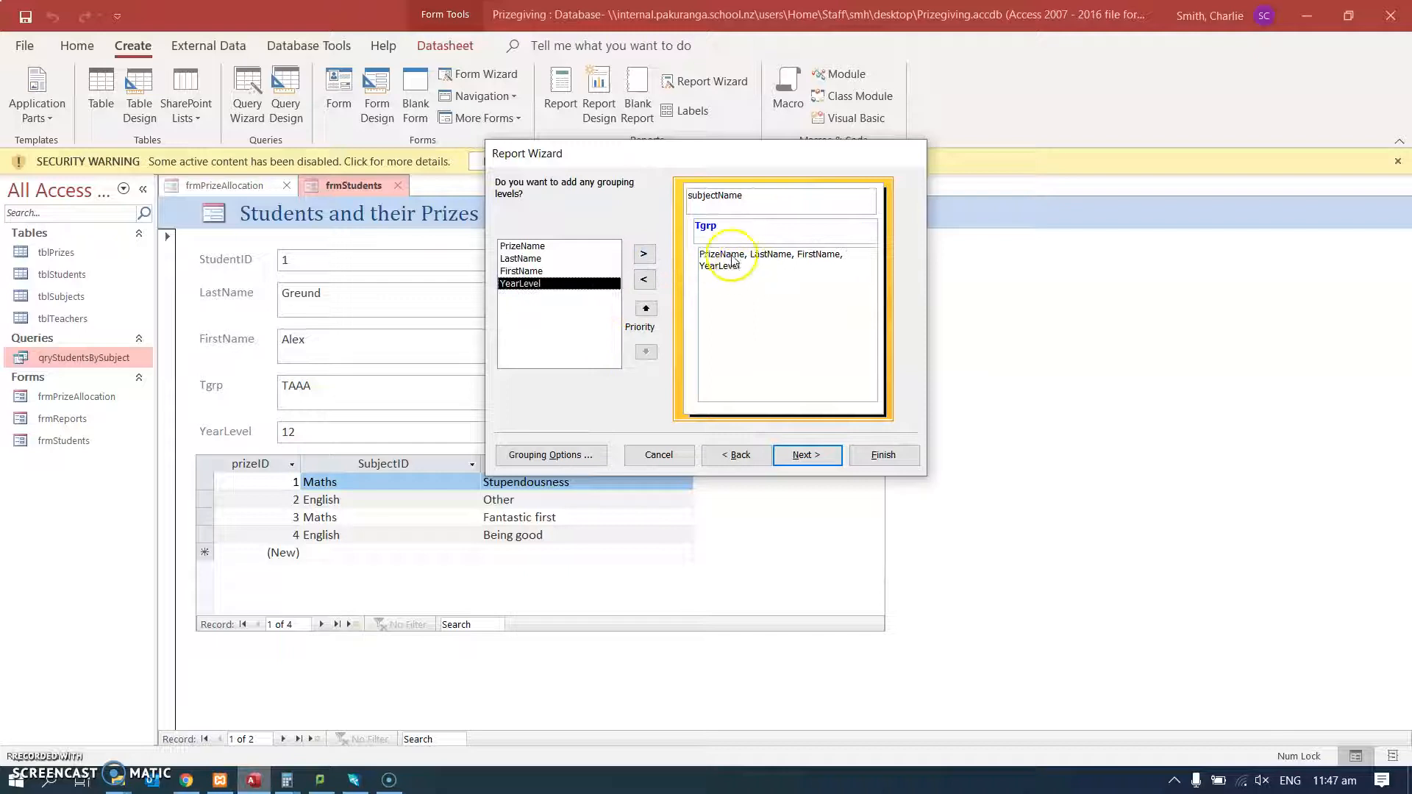
left_click(645, 280)
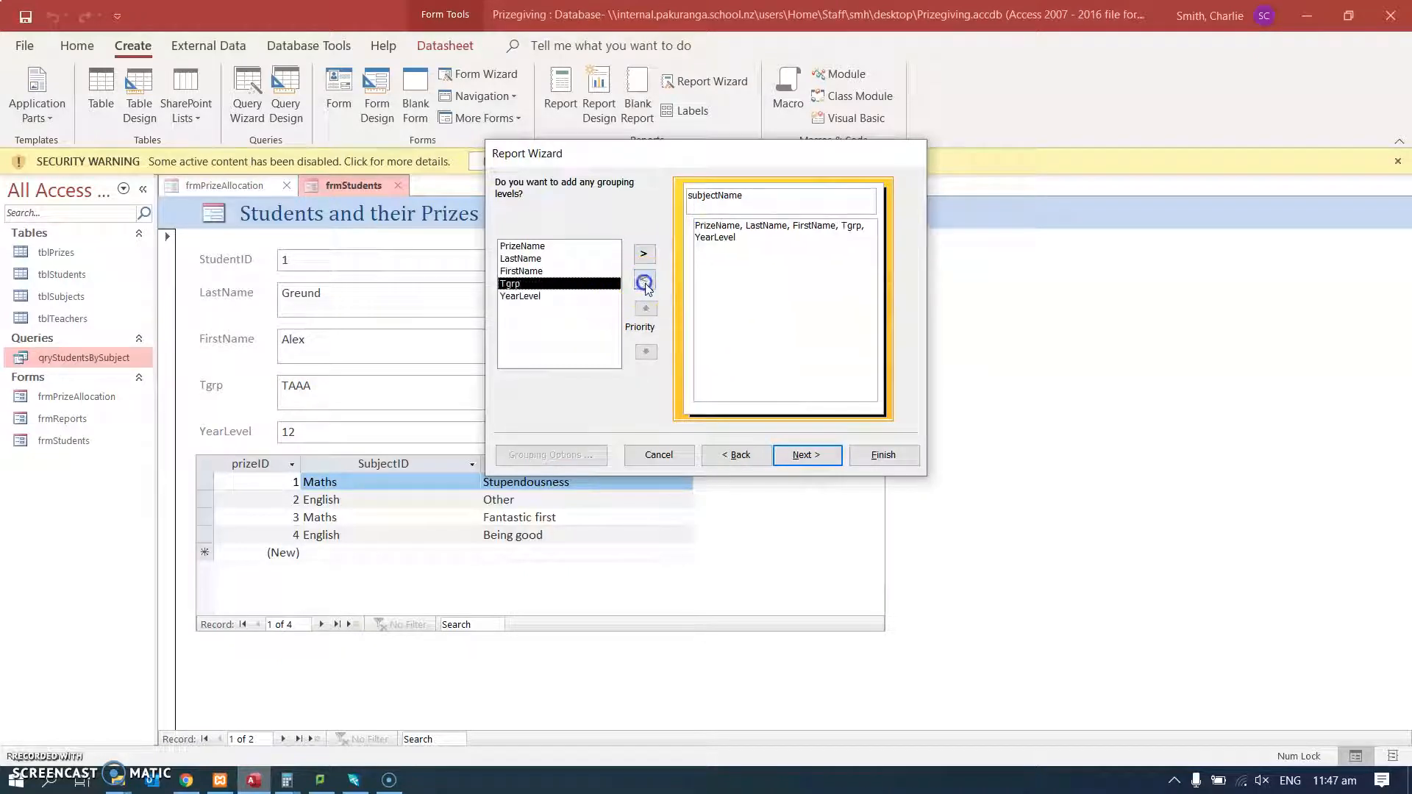
Sort the report's detail records by LastName in ascending order and accept the Stepped layout in Portrait orientation.
left_click(801, 456)
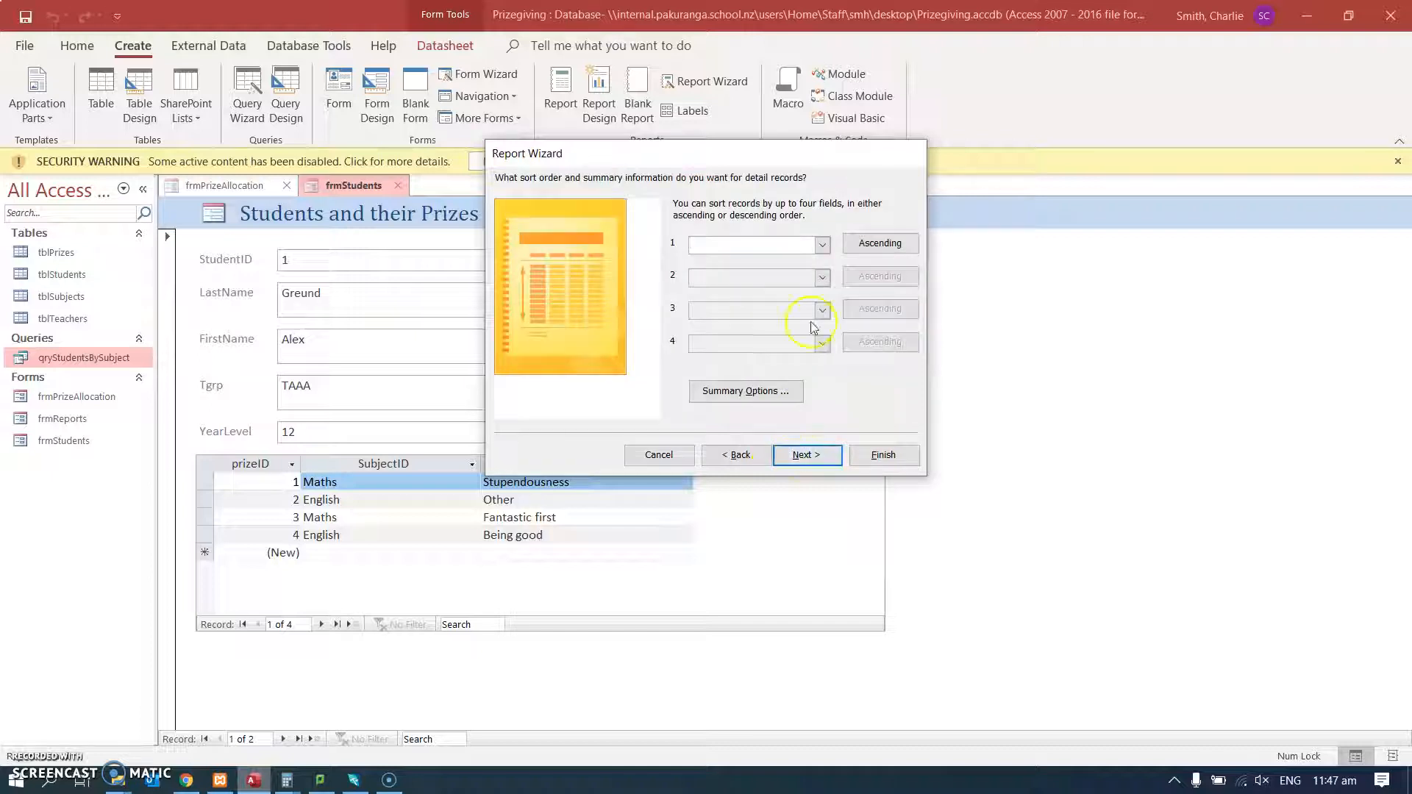
left_click(824, 245)
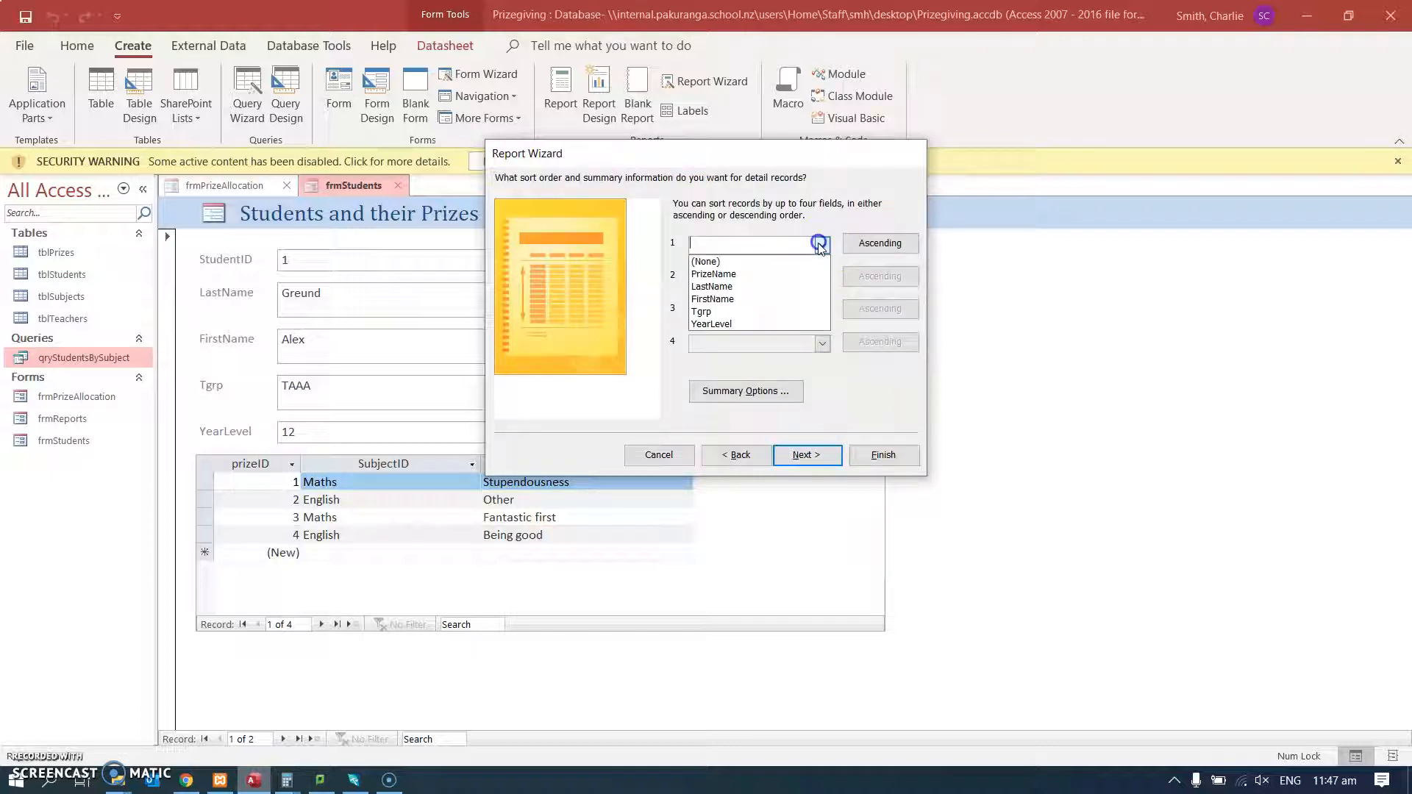
left_click(747, 285)
left_click(807, 455)
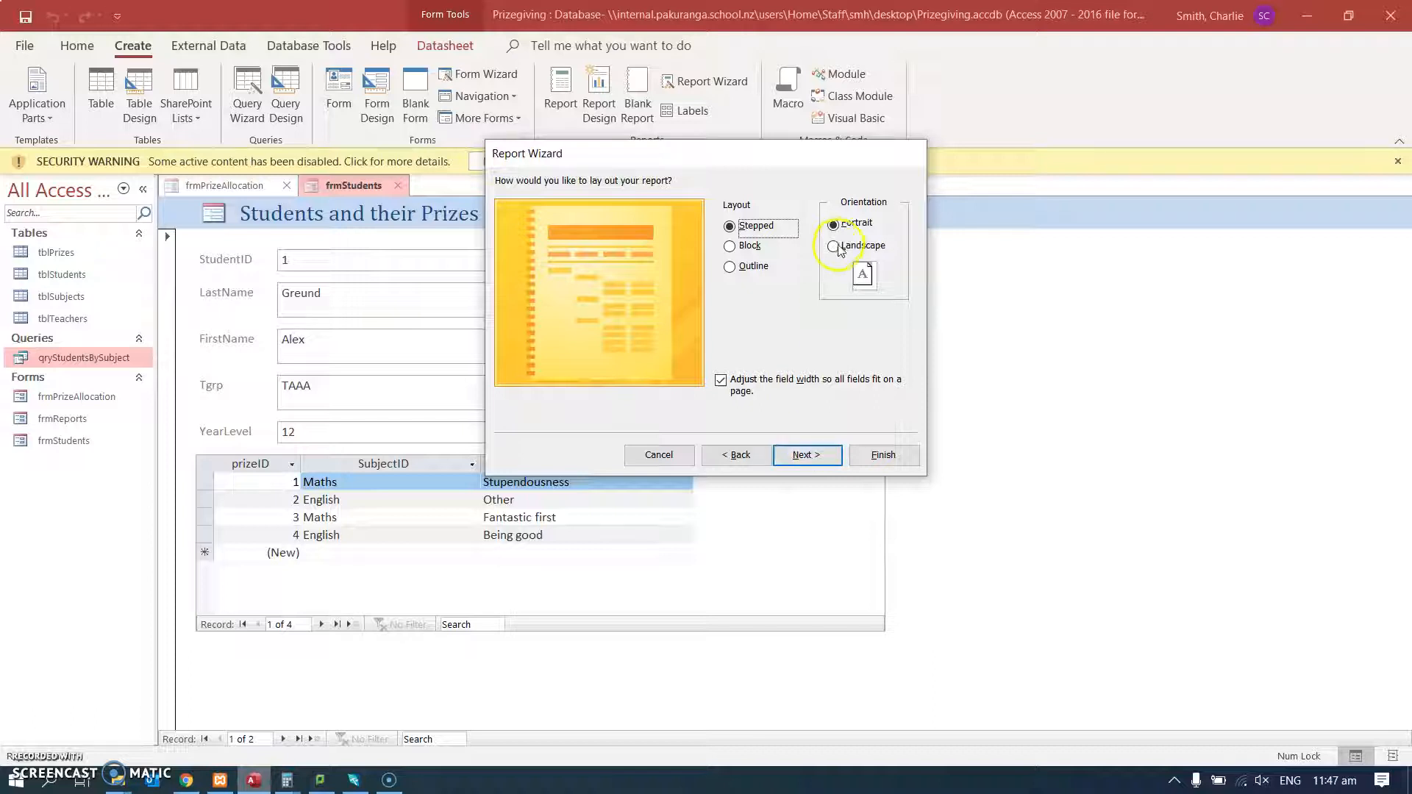
left_click(824, 463)
Title the report rptStudentsBySubject and finish the wizard with a preview of the report.
left_click(712, 206)
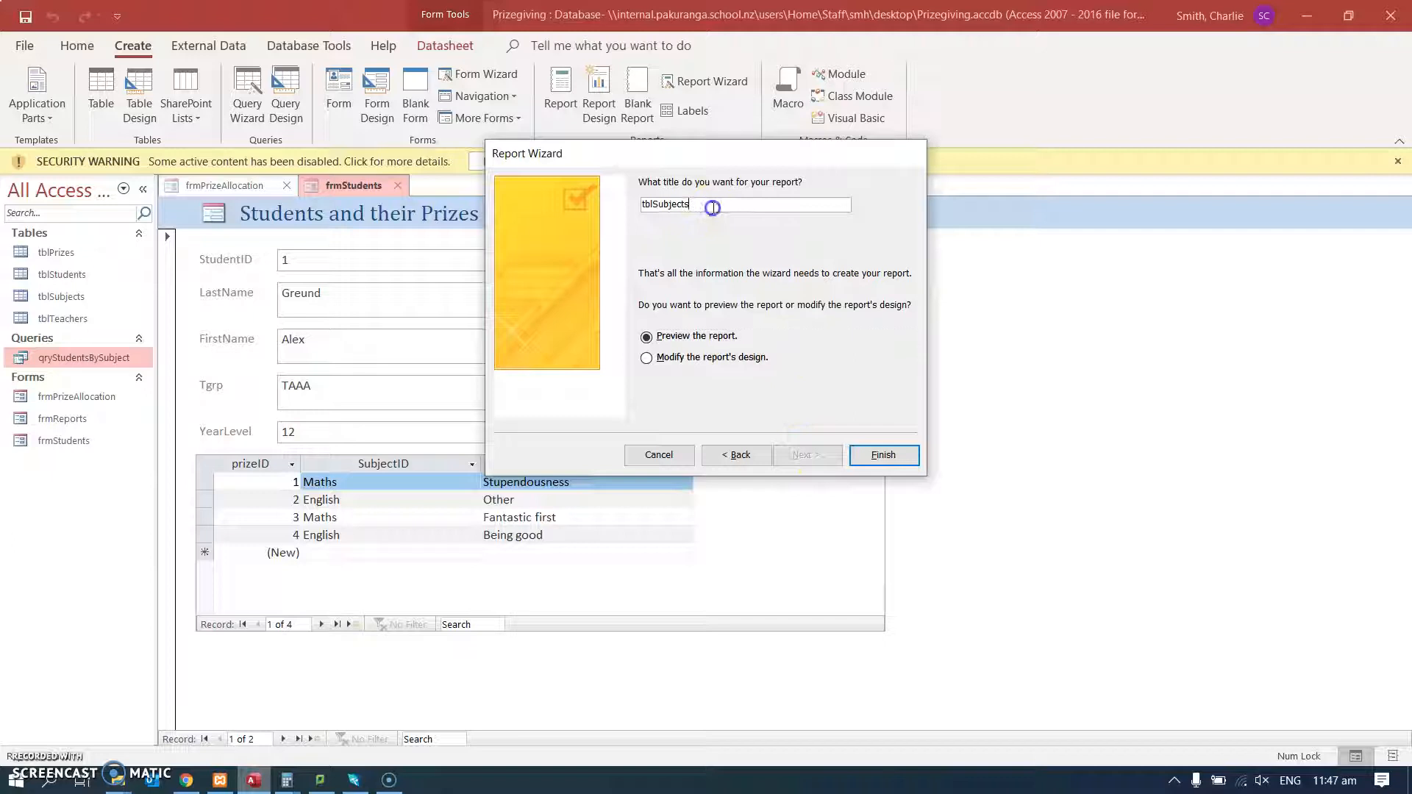
left_click_drag(713, 207, 594, 202)
type("rptStudentsBySubject")
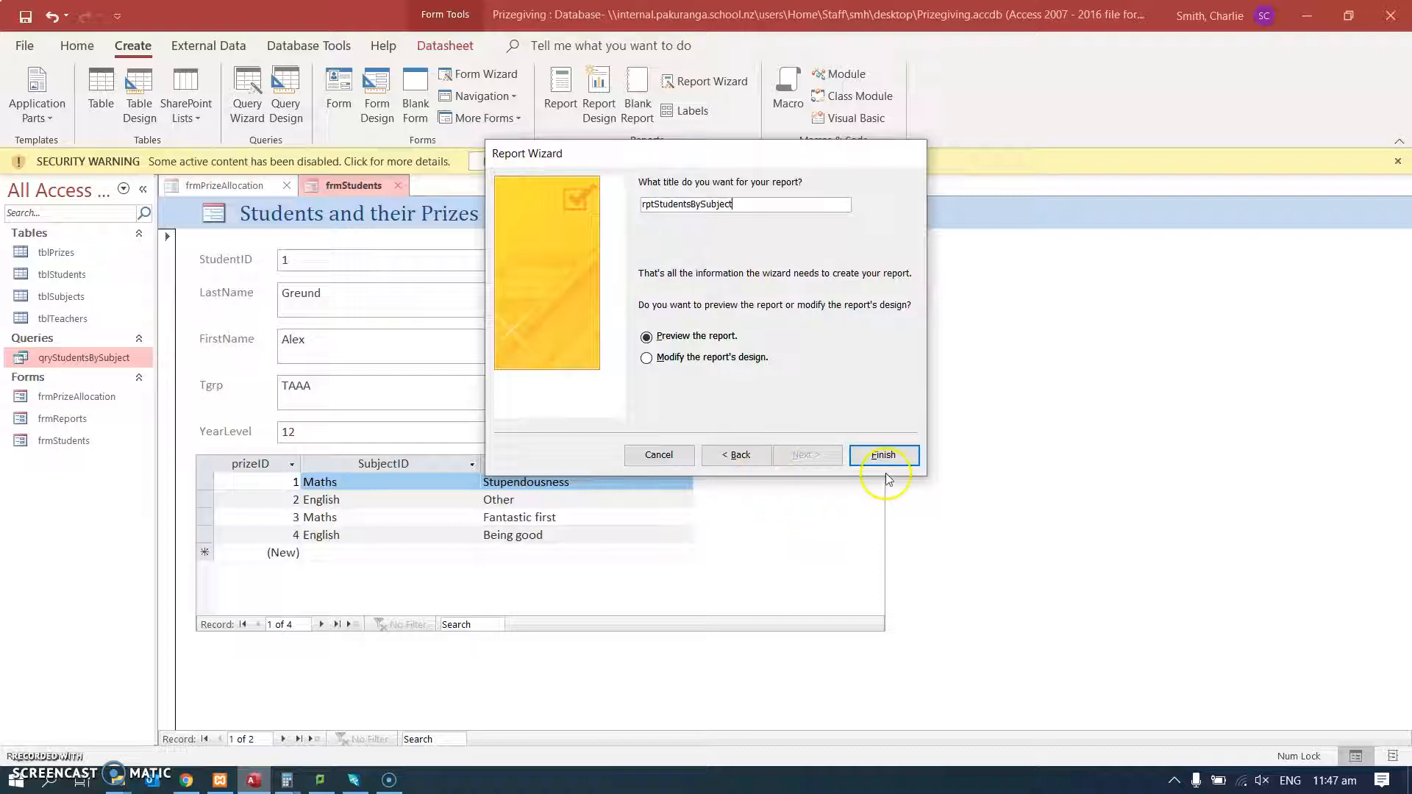
left_click(647, 339)
left_click(874, 454)
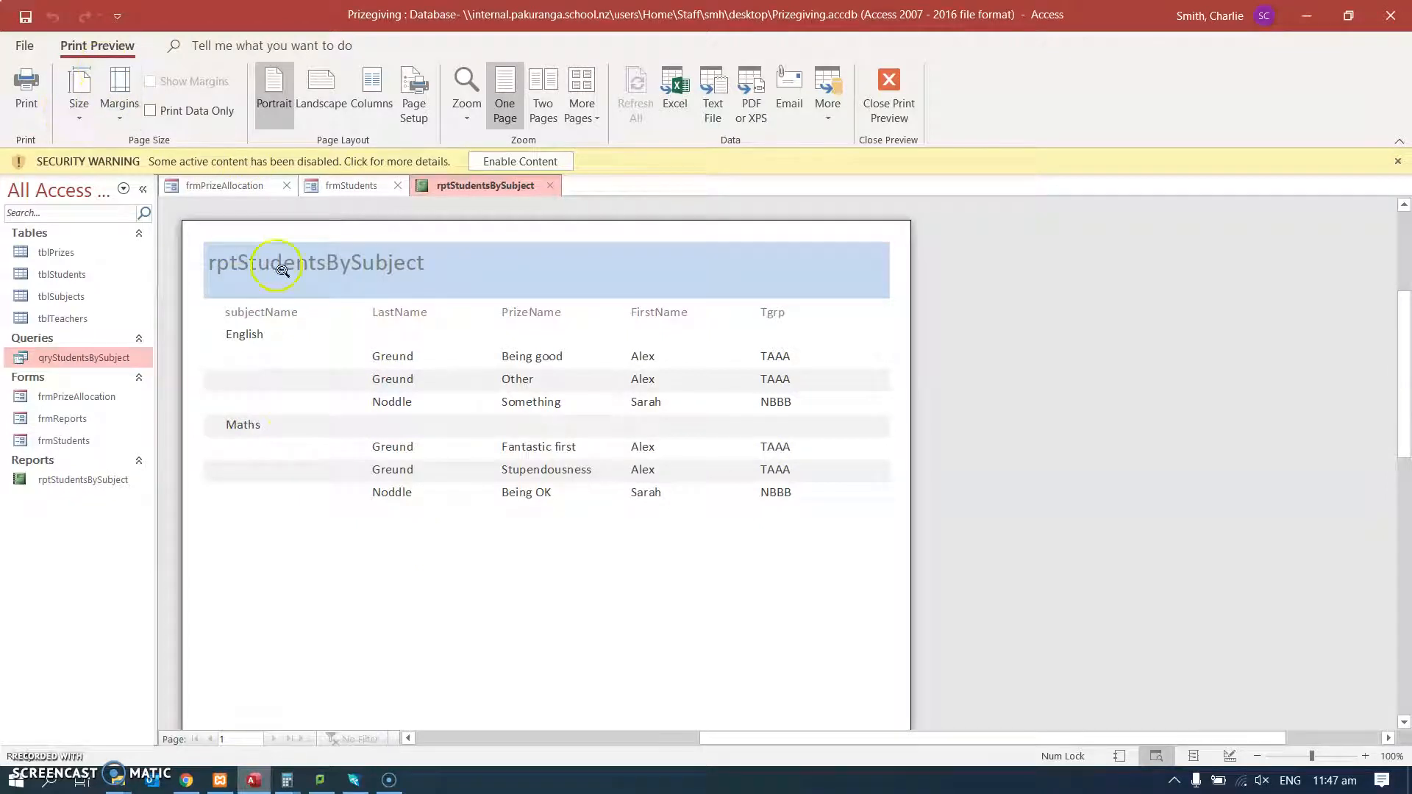
Switch the report to Design View and change the title label in the Report Header to "Students By Subject".
right_click(476, 539)
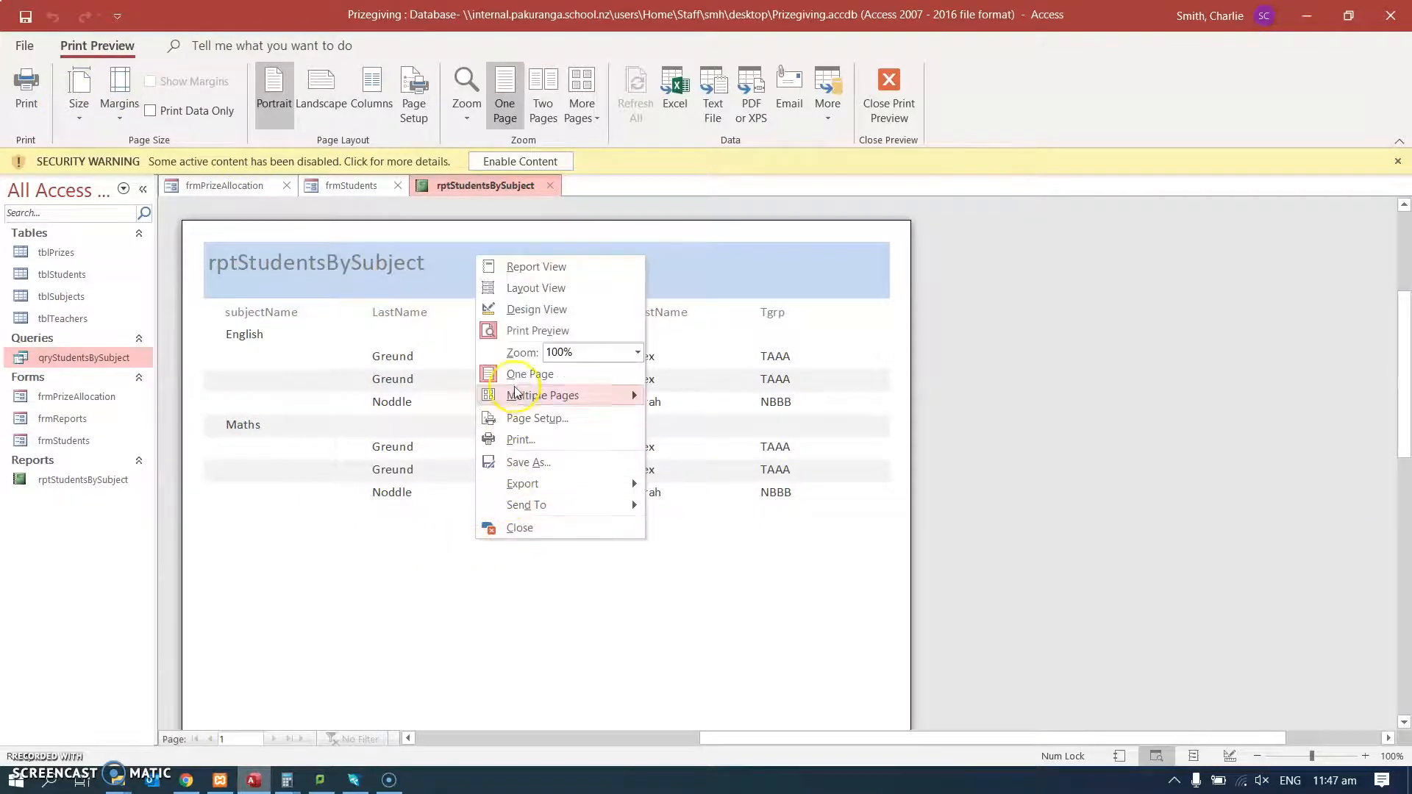
left_click(529, 309)
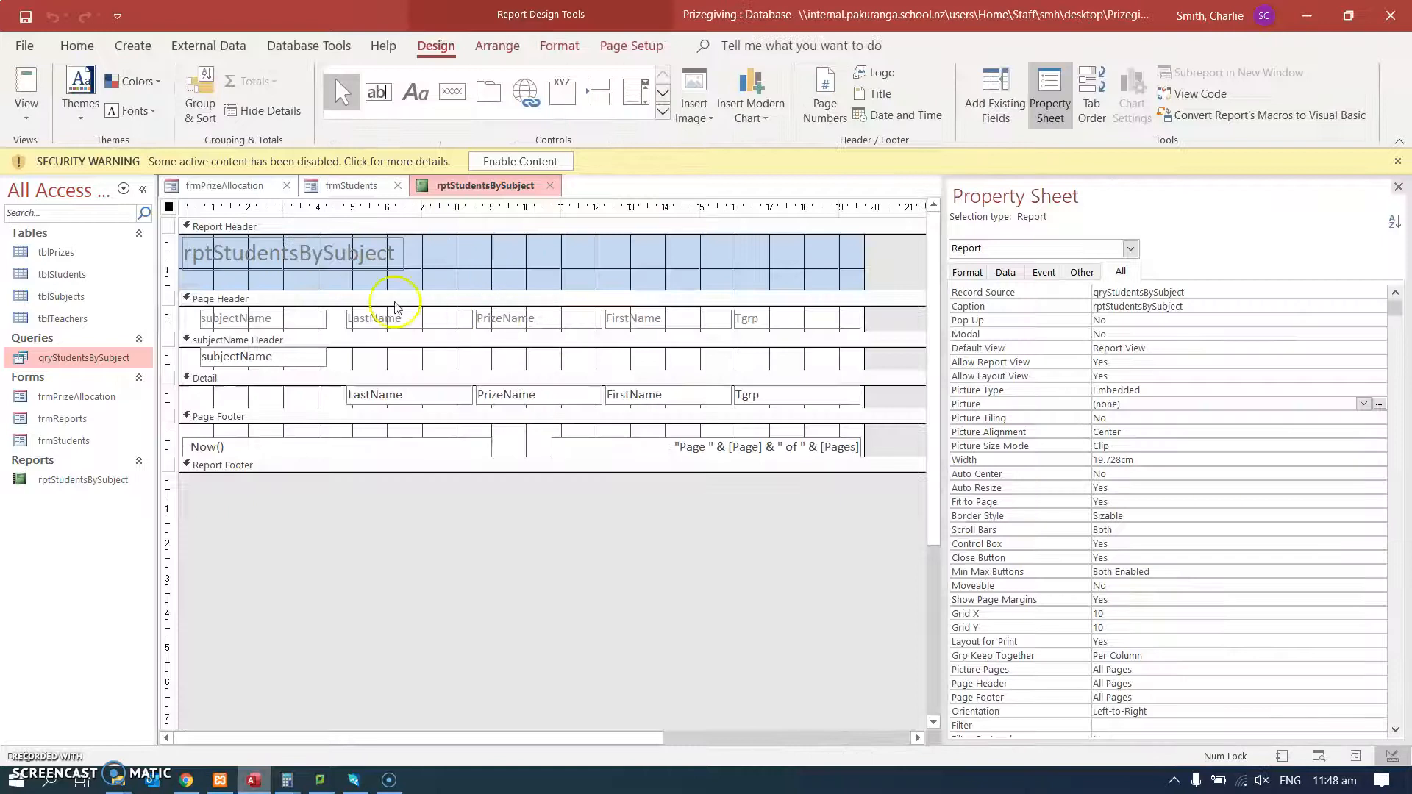
left_click(233, 261)
double_click(231, 261)
type("Students By Subject")
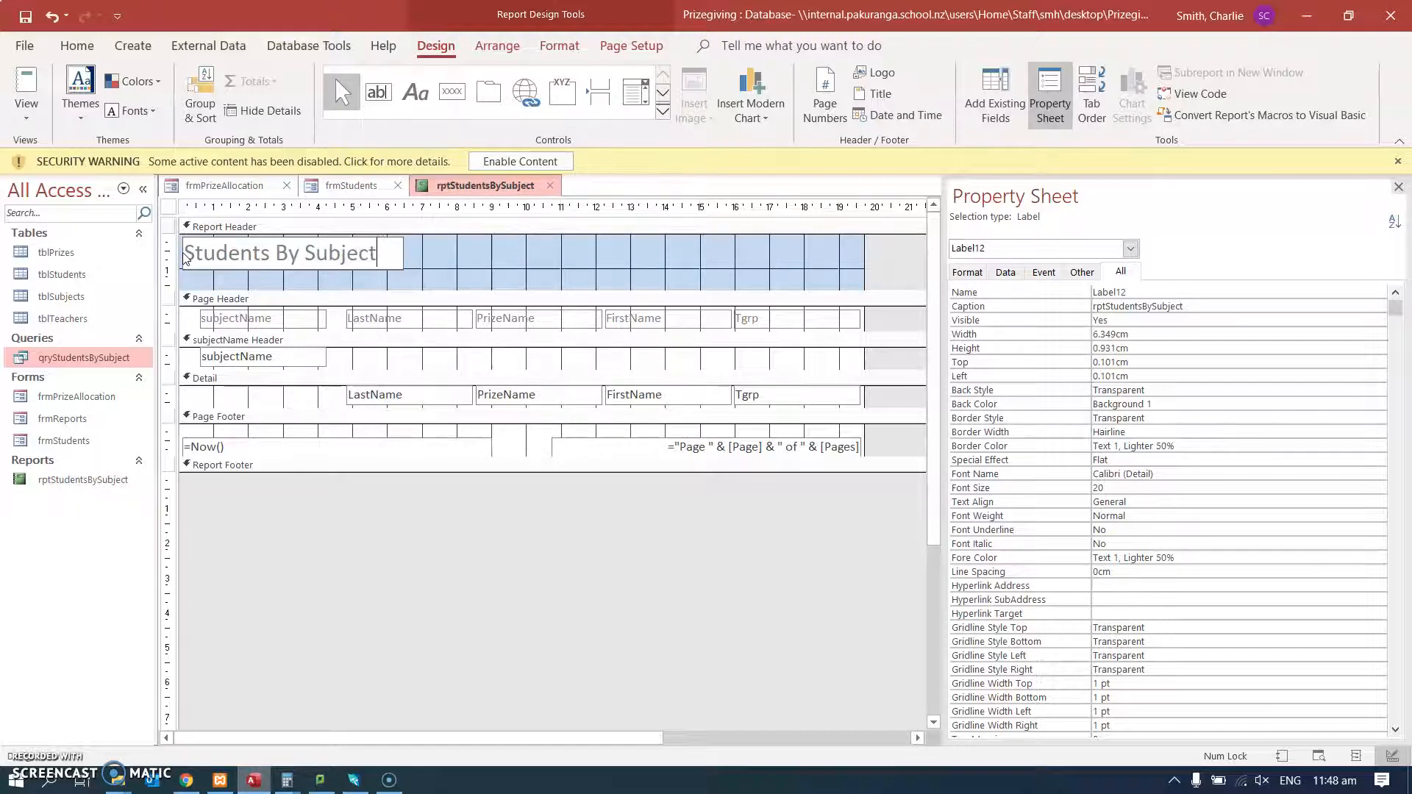
left_click(186, 257)
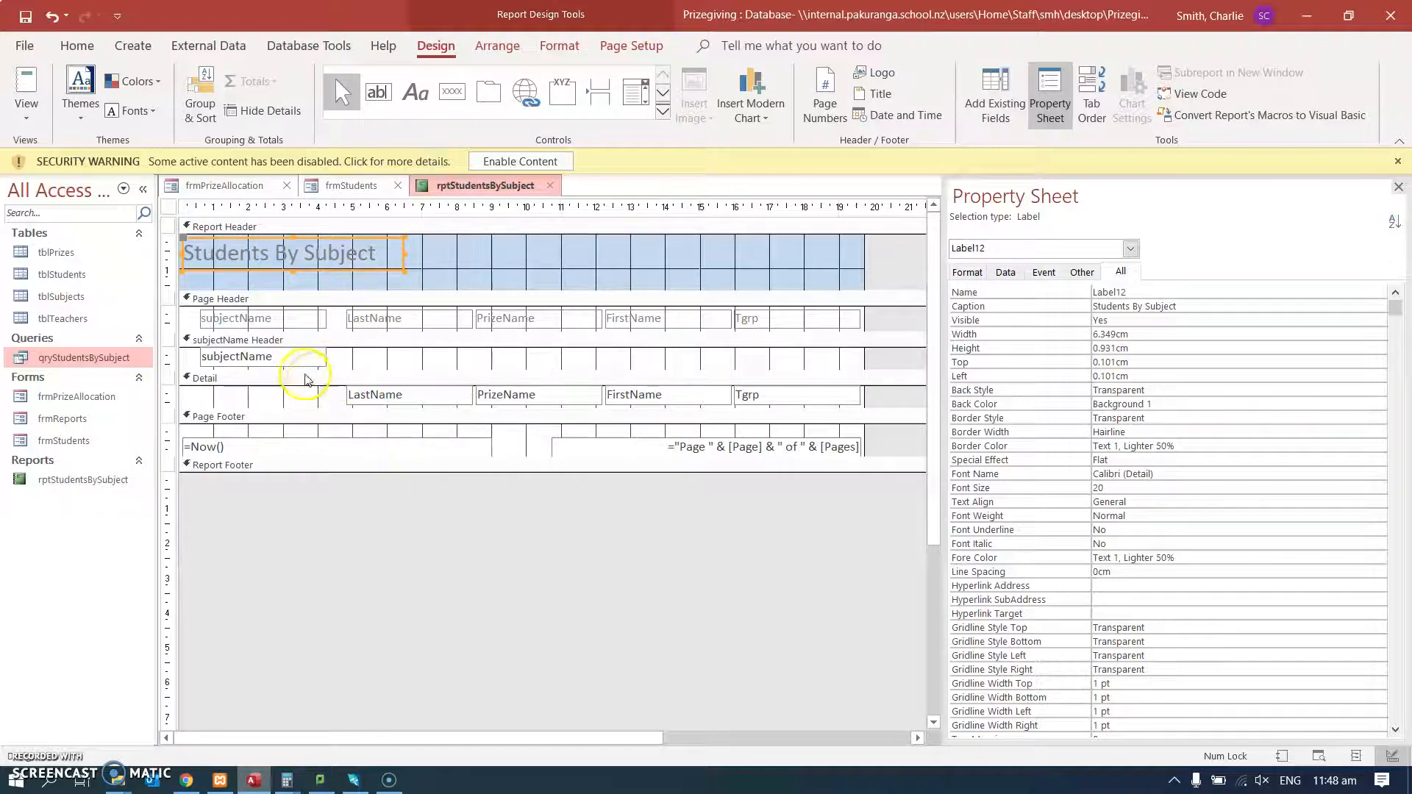
Make the subjectName Header section taller and move the Detail fields LastName, PrizeName, FirstName and Tgrp left to line up with subjectName.
left_click_drag(314, 370, 886, 440)
left_click_drag(804, 422, 659, 429)
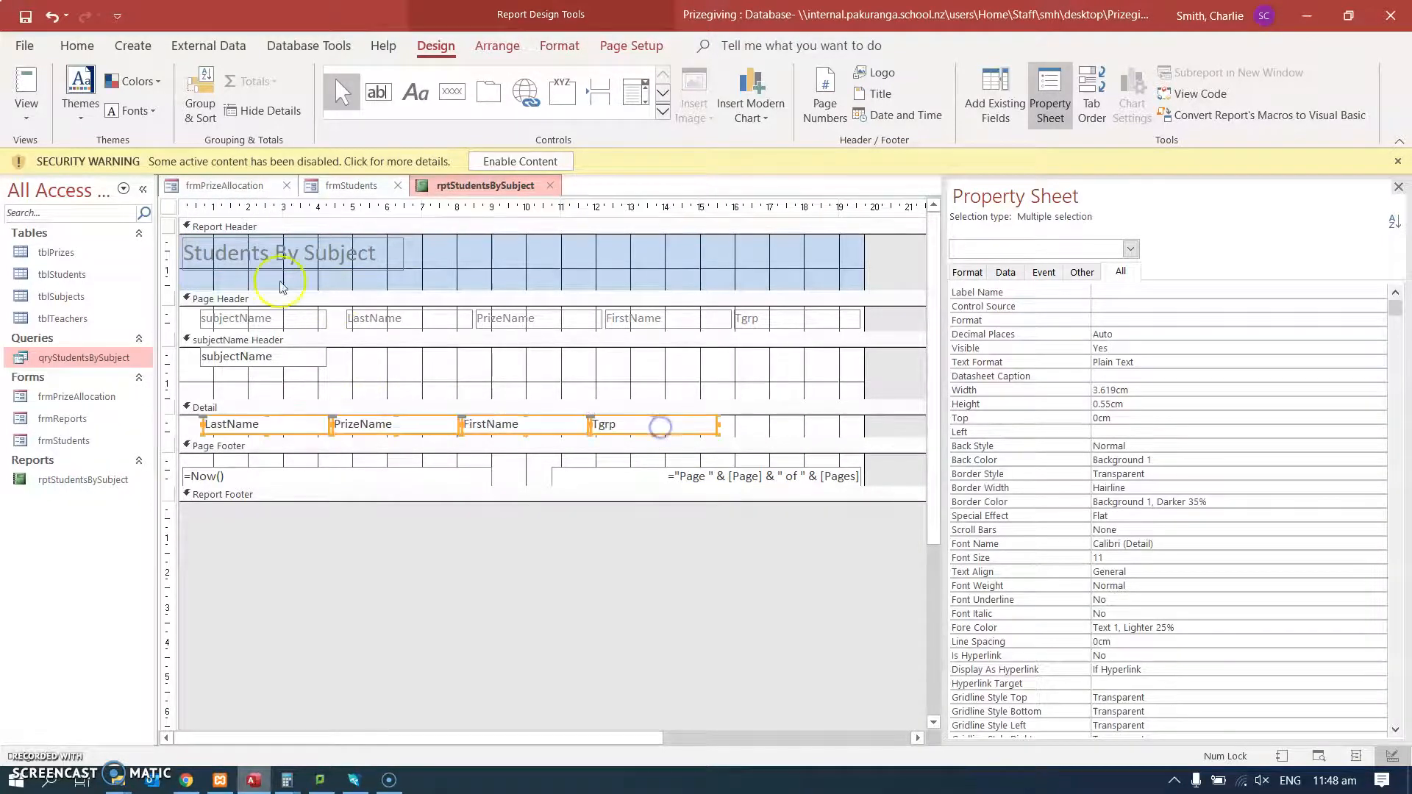
Delete the subjectName label from the Page Header and move the remaining four labels left to line up with their Detail fields.
left_click(265, 318)
key("Delete")
left_click_drag(890, 321, 245, 325)
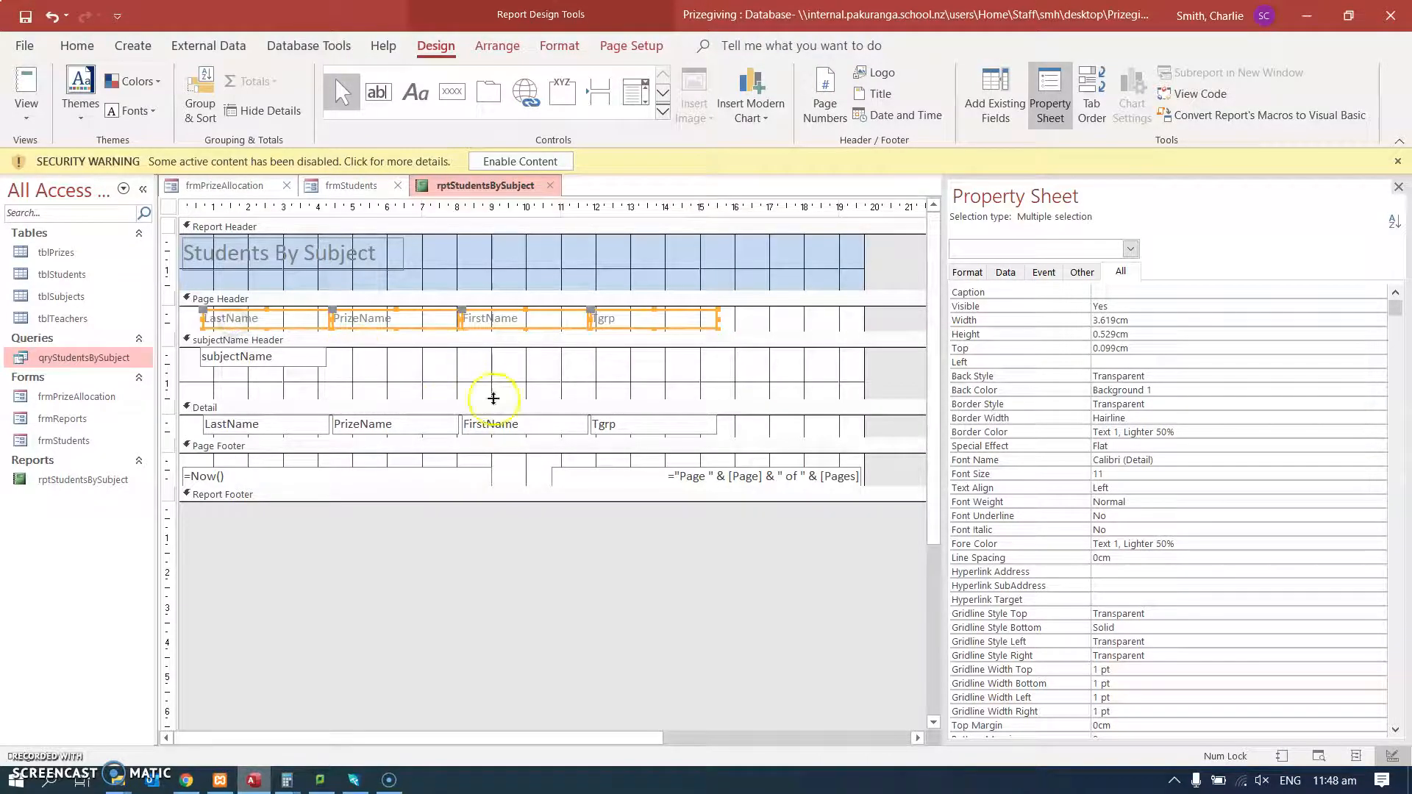
Preview the rearranged report in Report View, then close it and save its design changes.
left_click(29, 87)
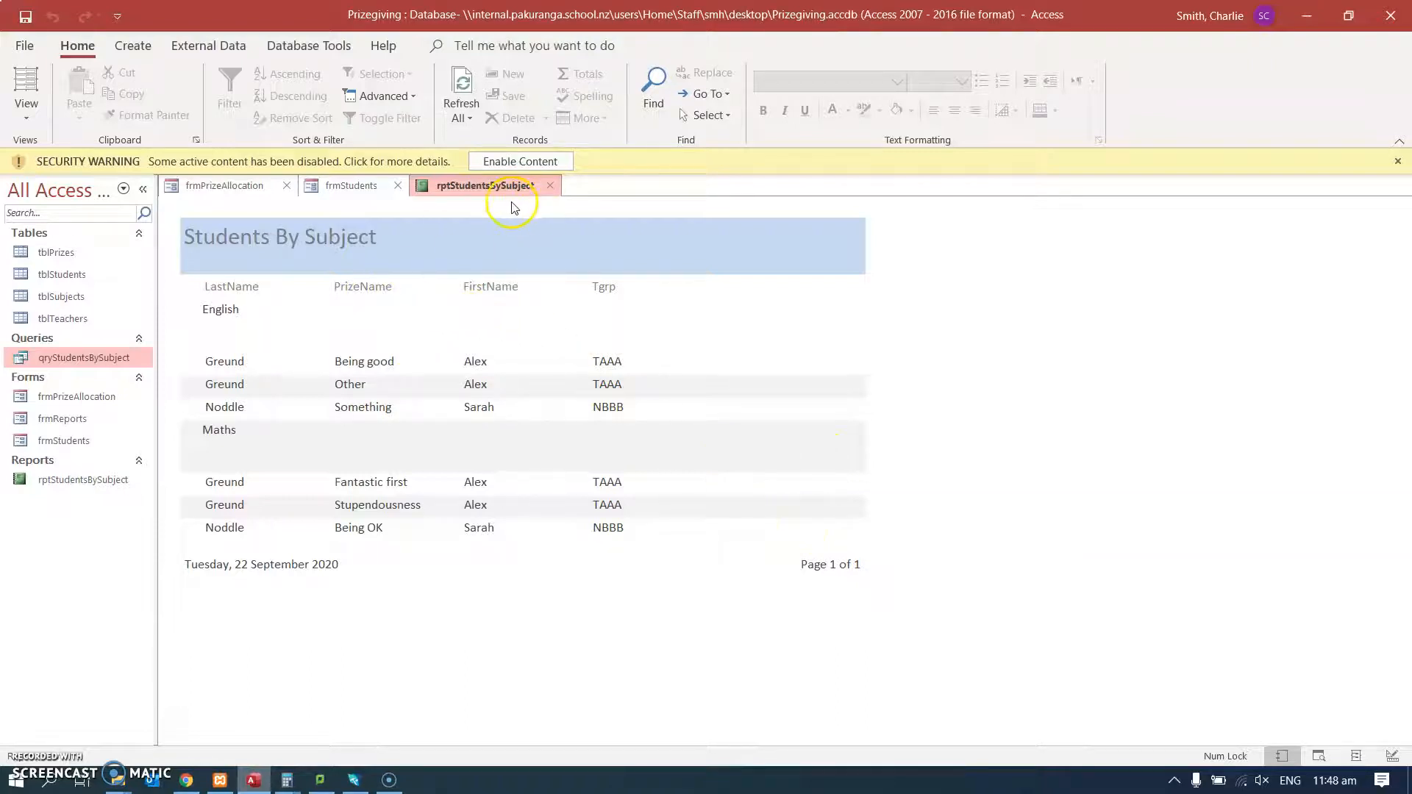
left_click(549, 185)
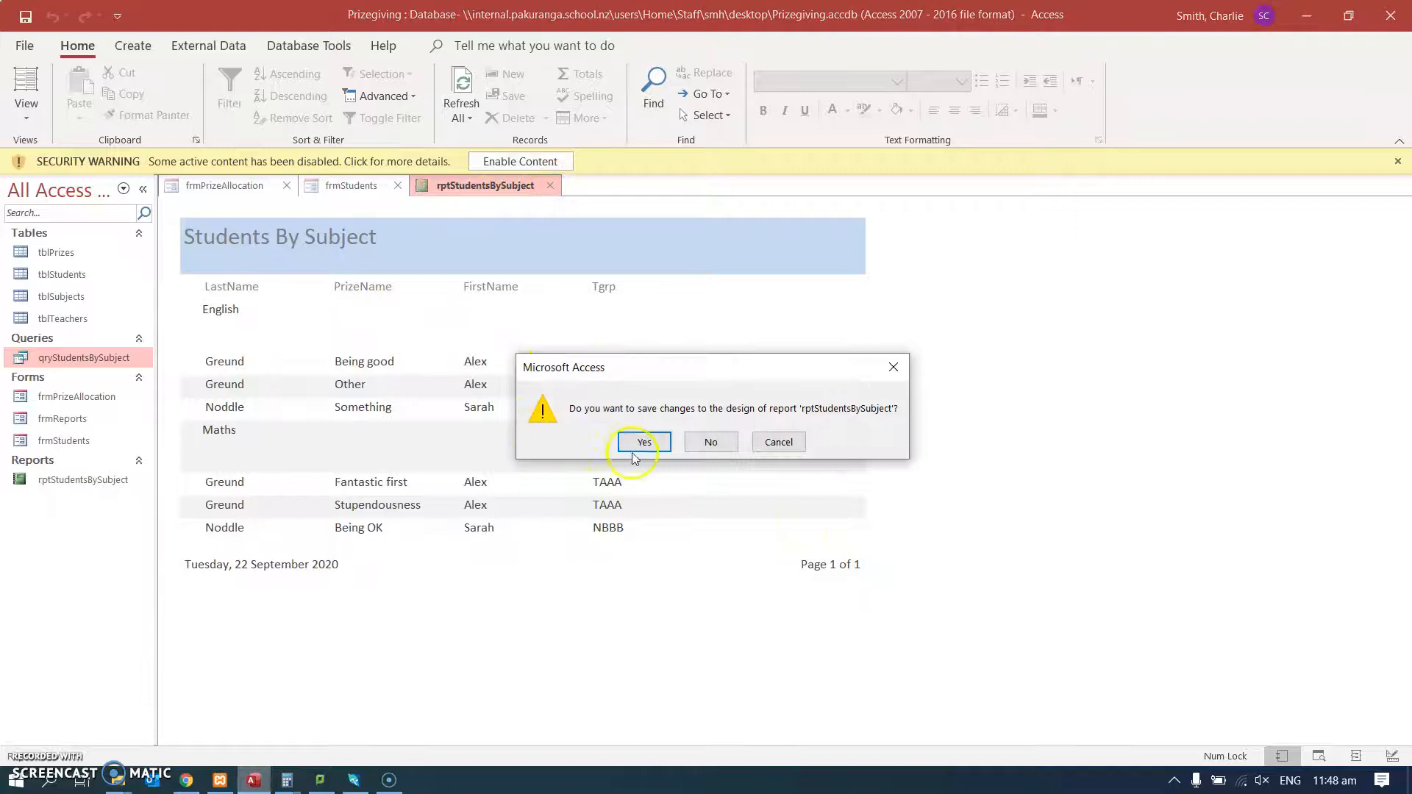
left_click(637, 445)
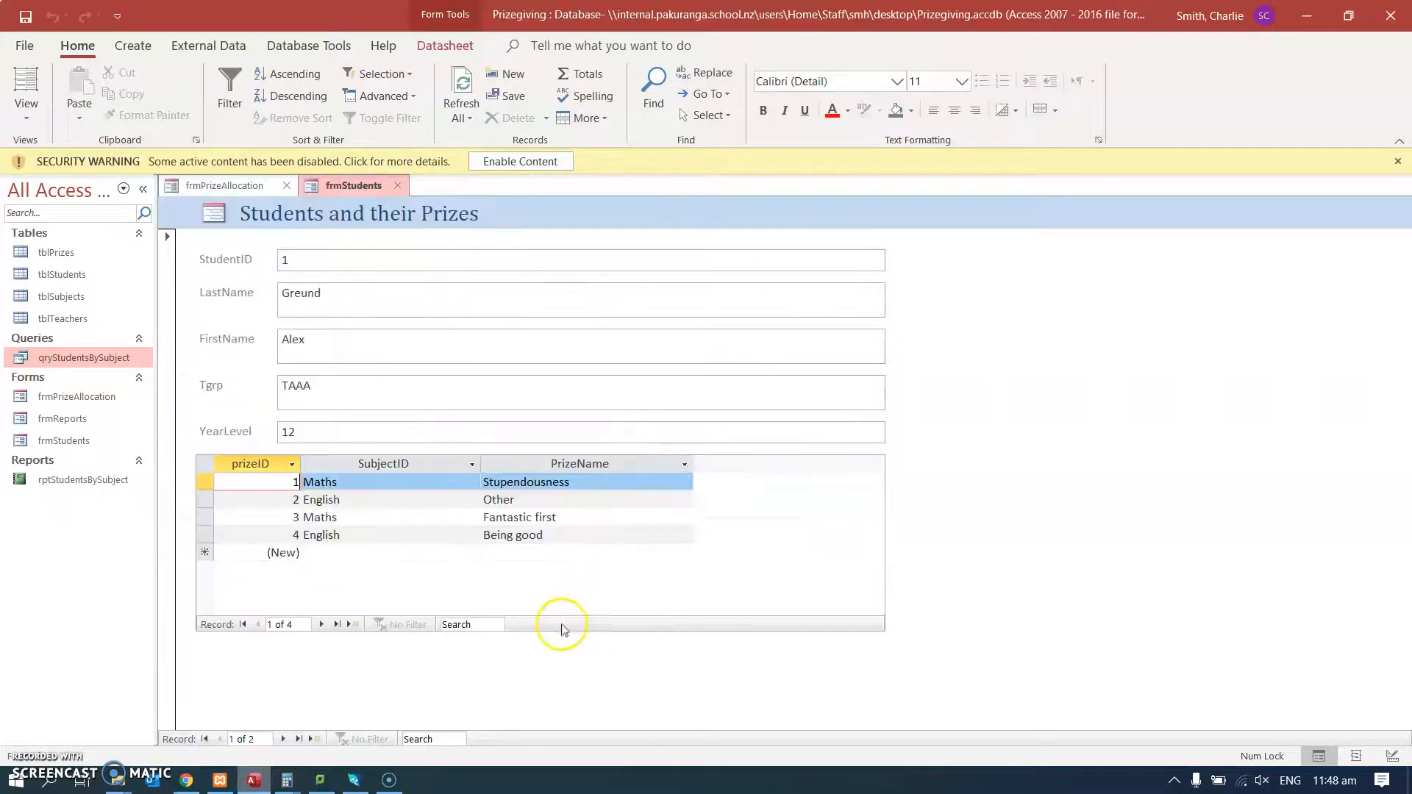
Reopen rptStudentsBySubject to check the saved layout, then close it.
left_click(77, 484)
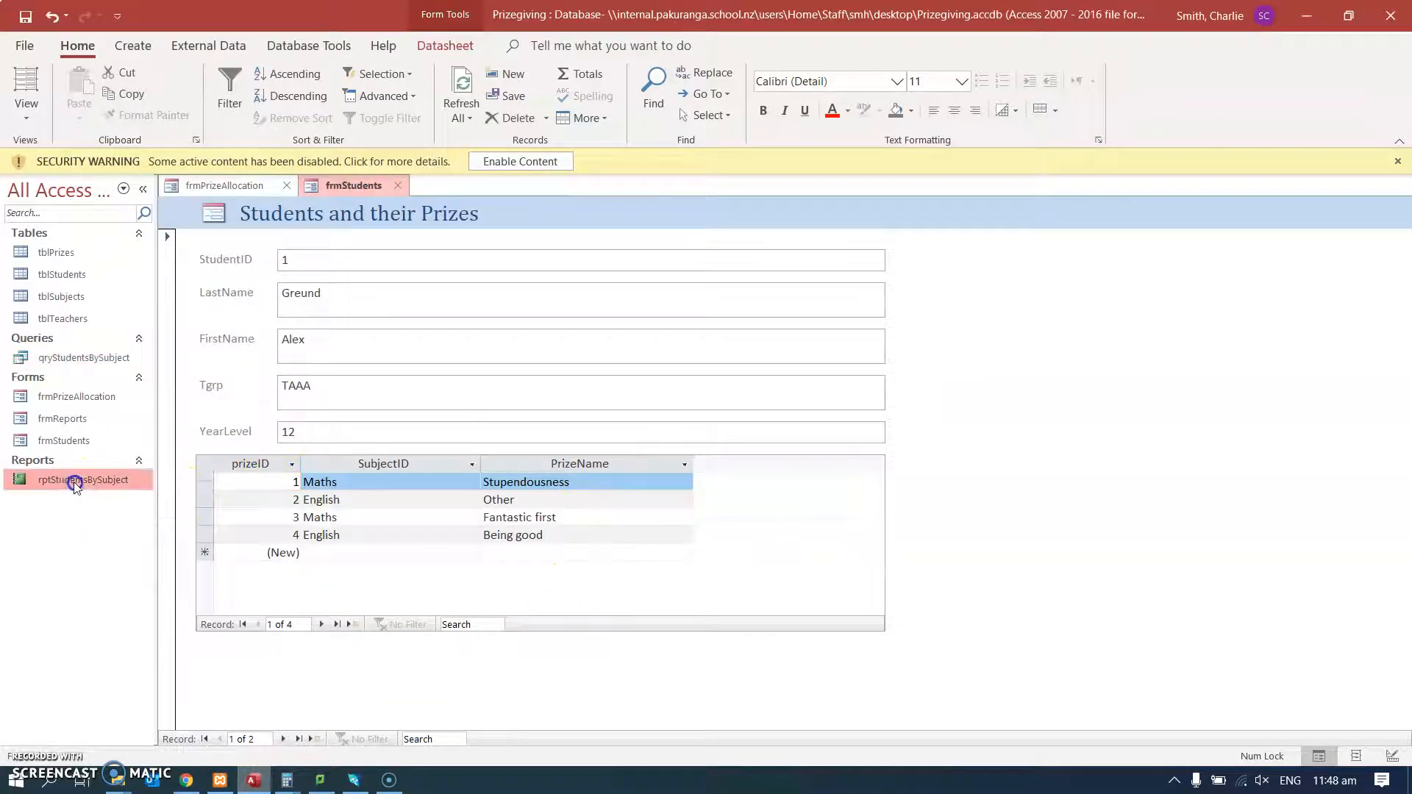
double_click(77, 484)
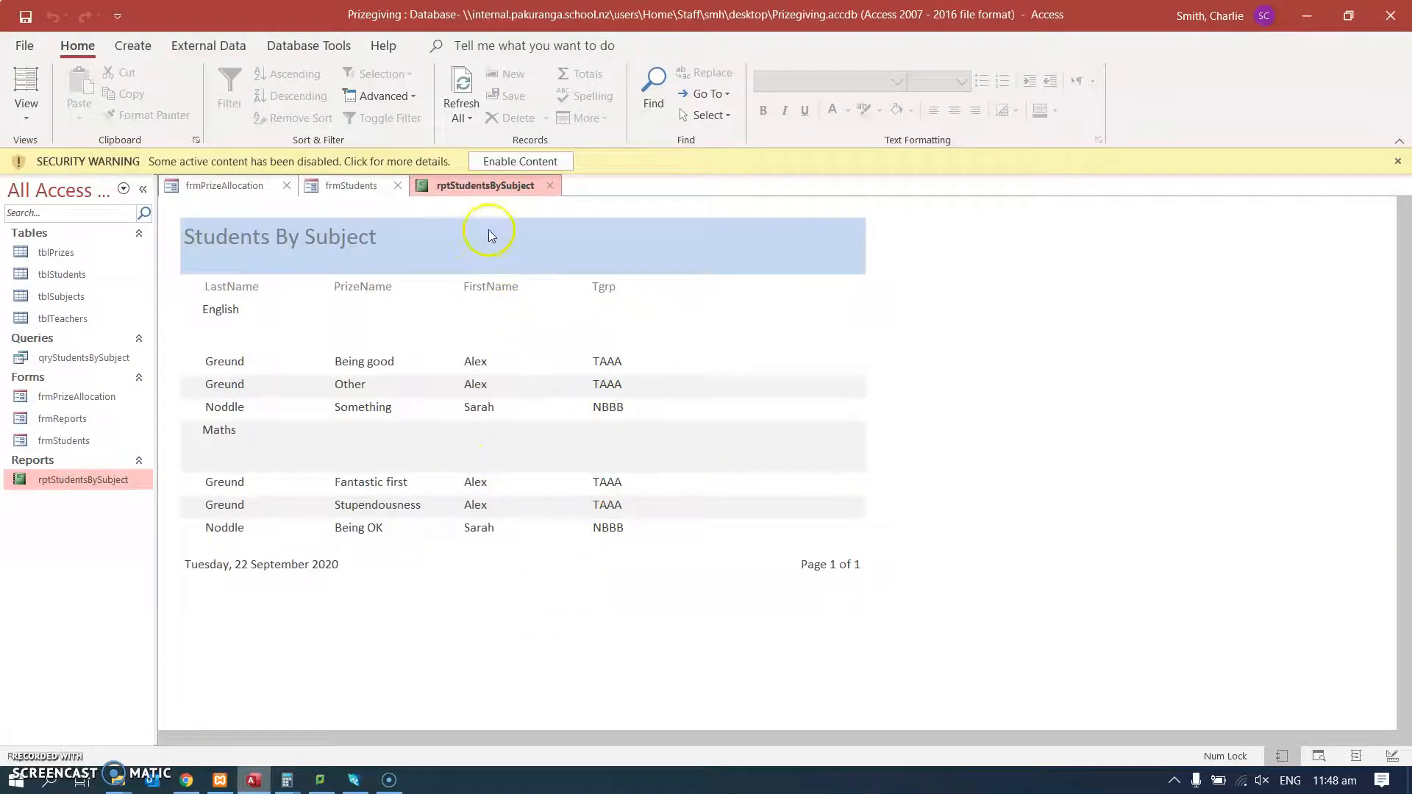
left_click(554, 187)
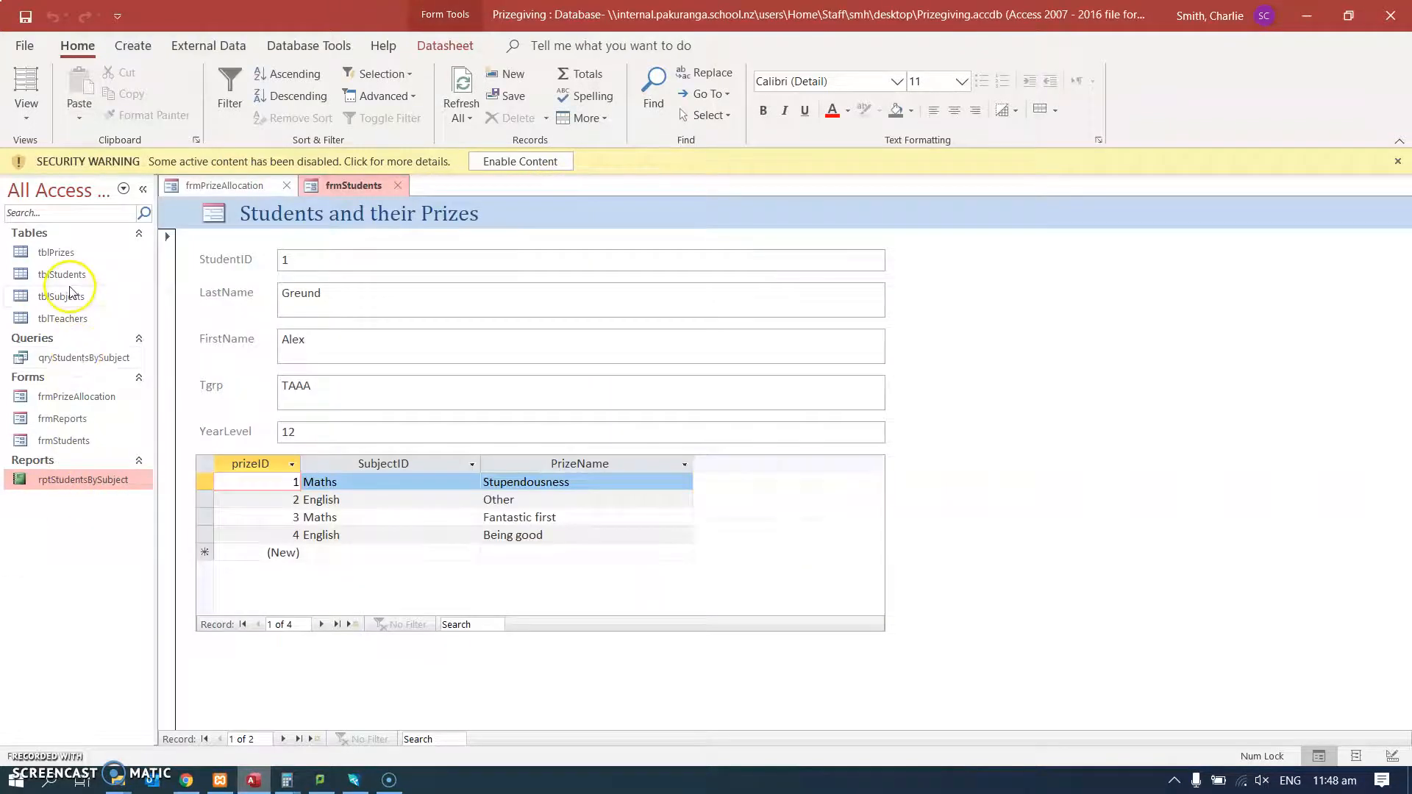
Open the frmReports form and switch it to Design View.
double_click(74, 419)
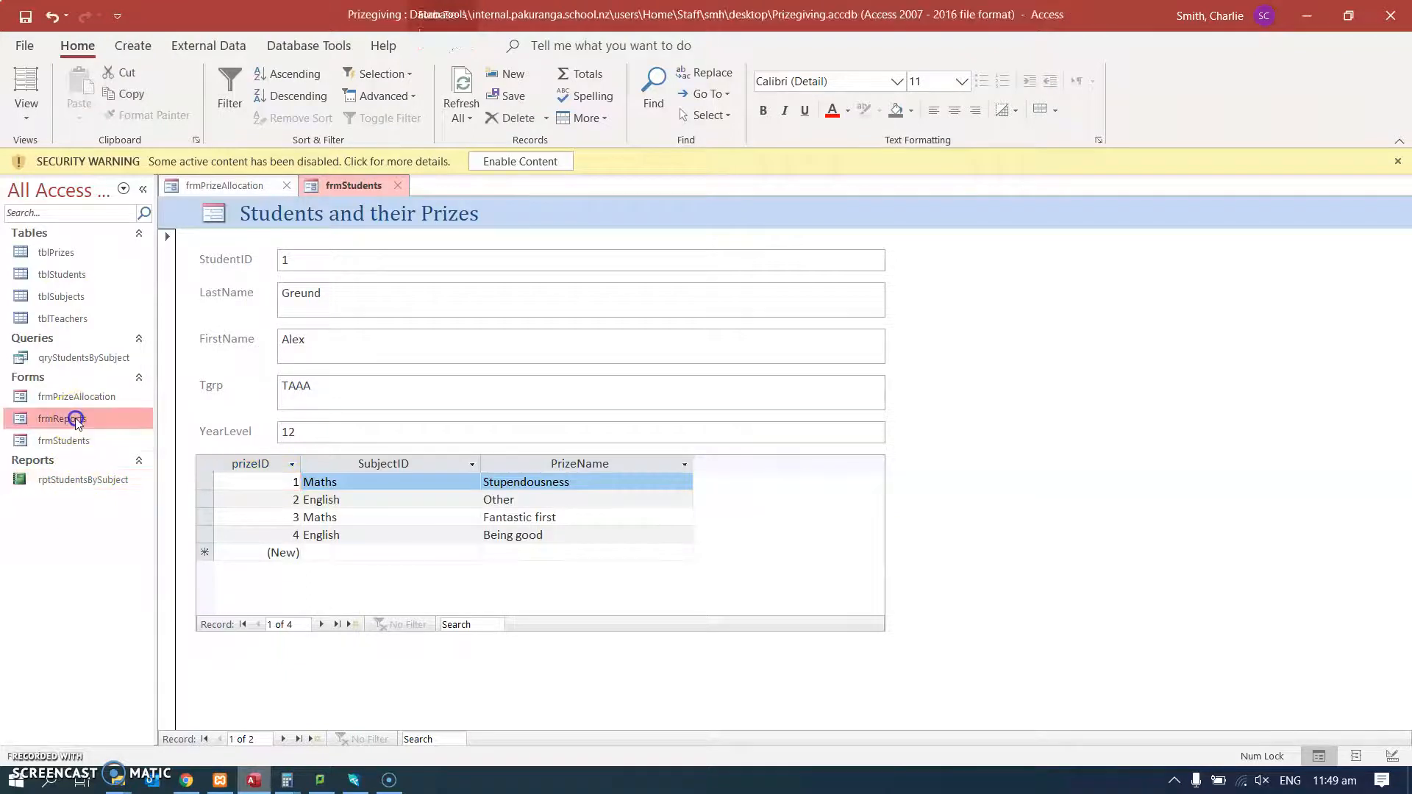
right_click(337, 301)
left_click(418, 360)
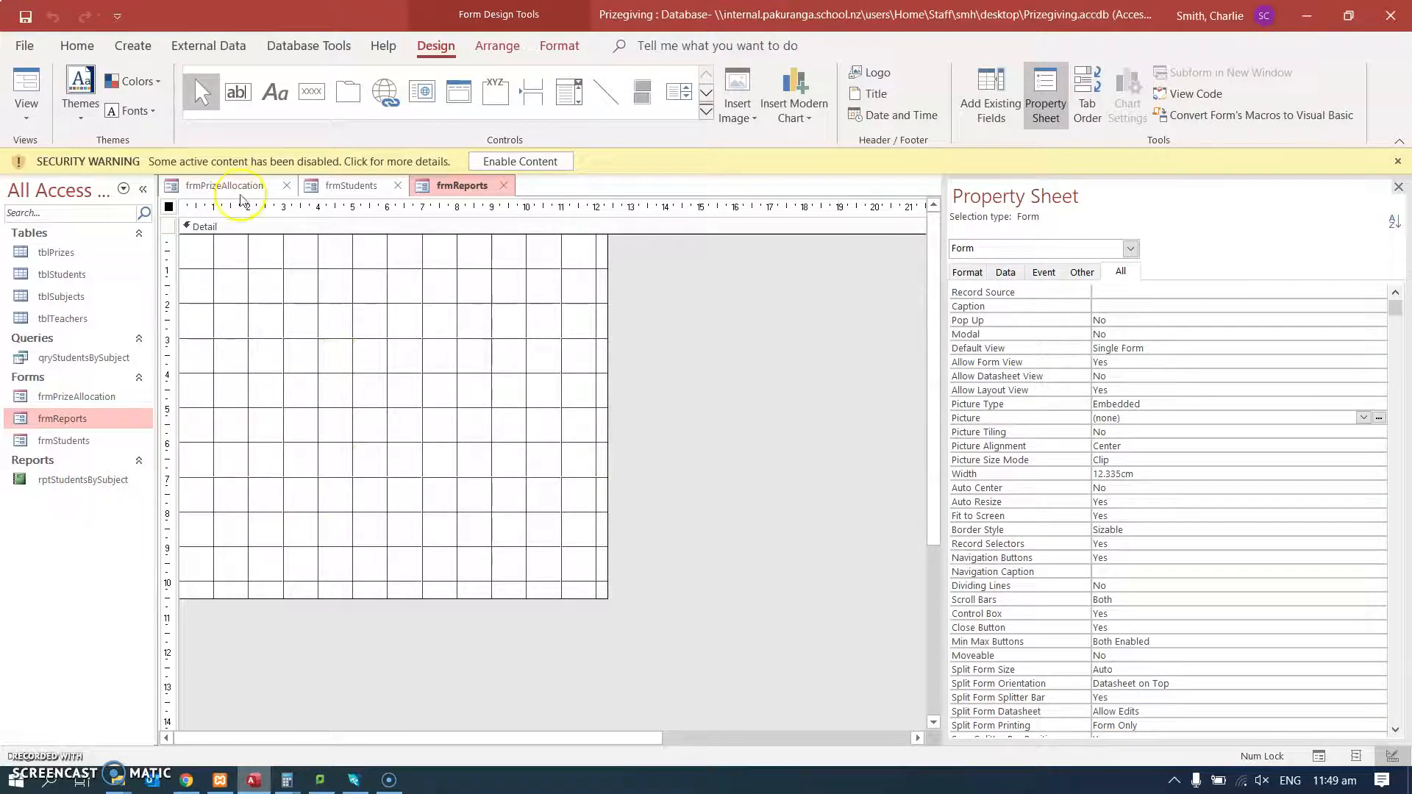
Add a label about 7.5 cm wide and 1.3 cm high in the upper Detail section, reading "Reports" in font size 22.
left_click(269, 95)
left_click_drag(236, 279, 494, 325)
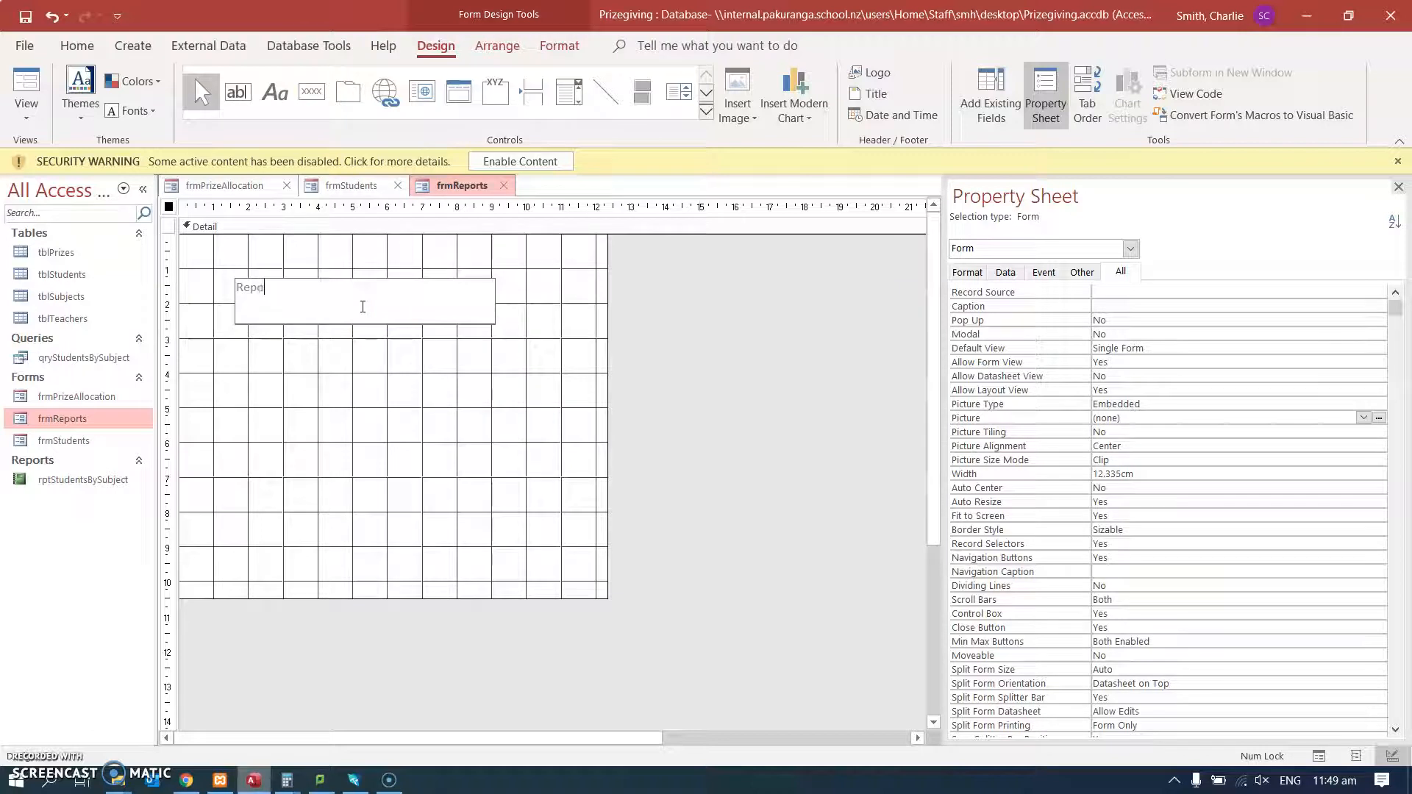
left_click(573, 325)
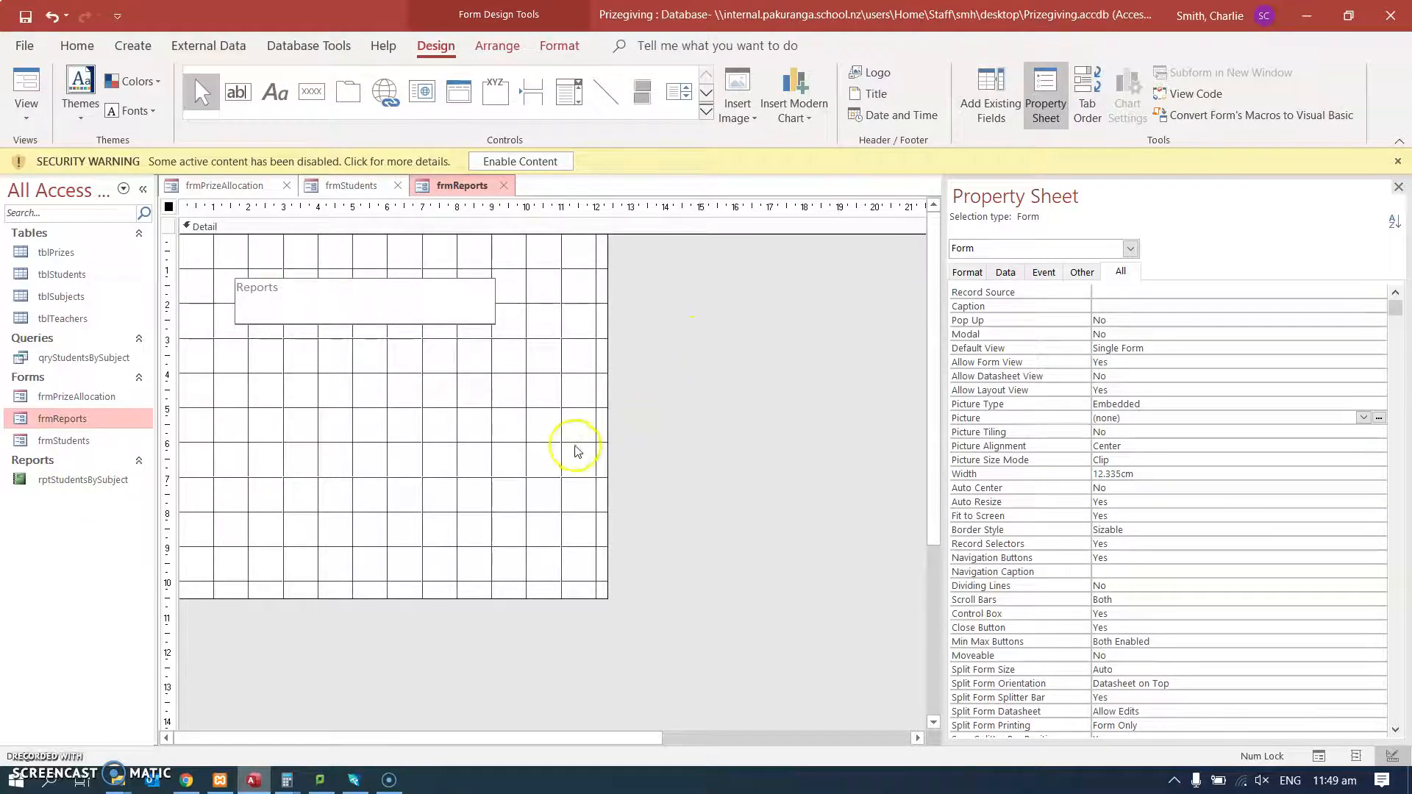
left_click(576, 451)
left_click(316, 309)
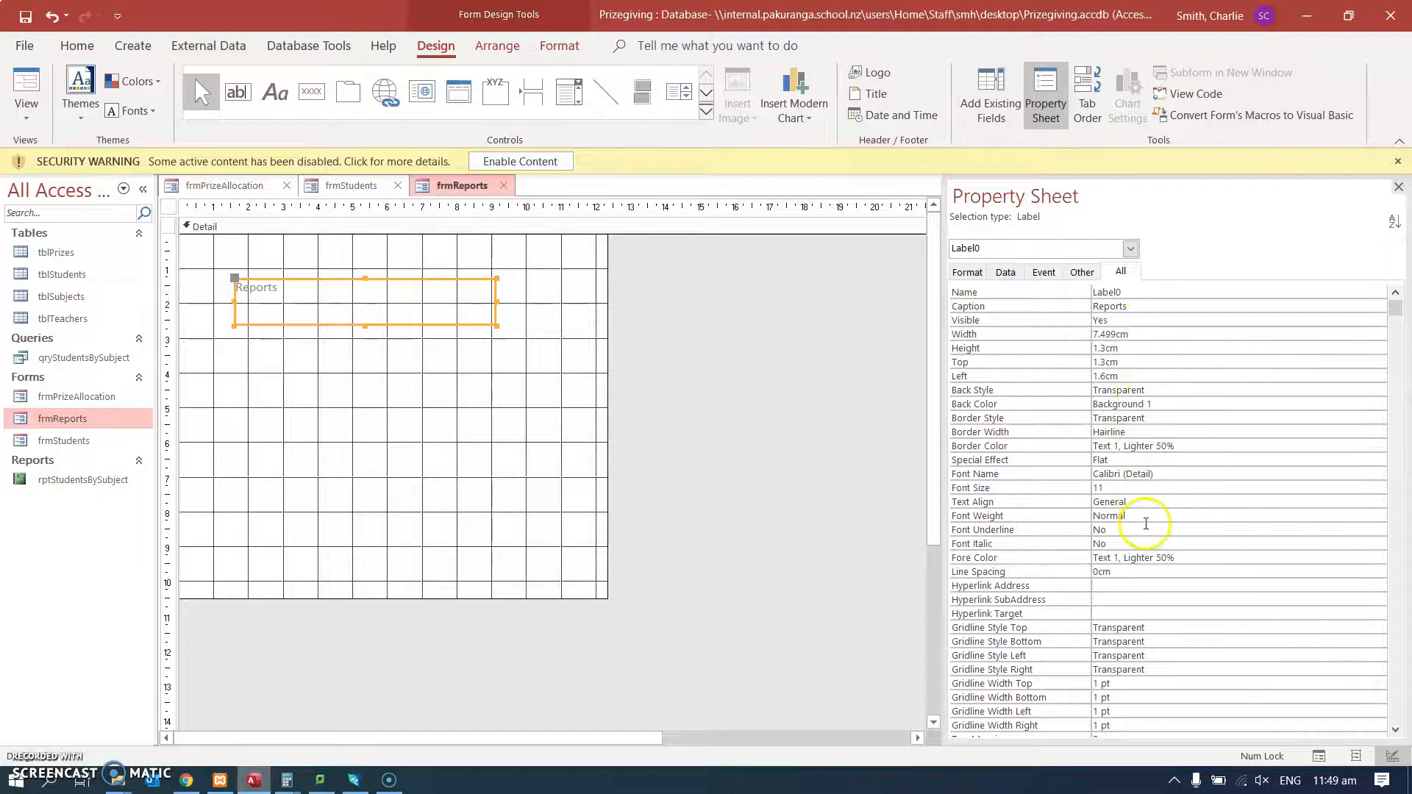
left_click(1135, 489)
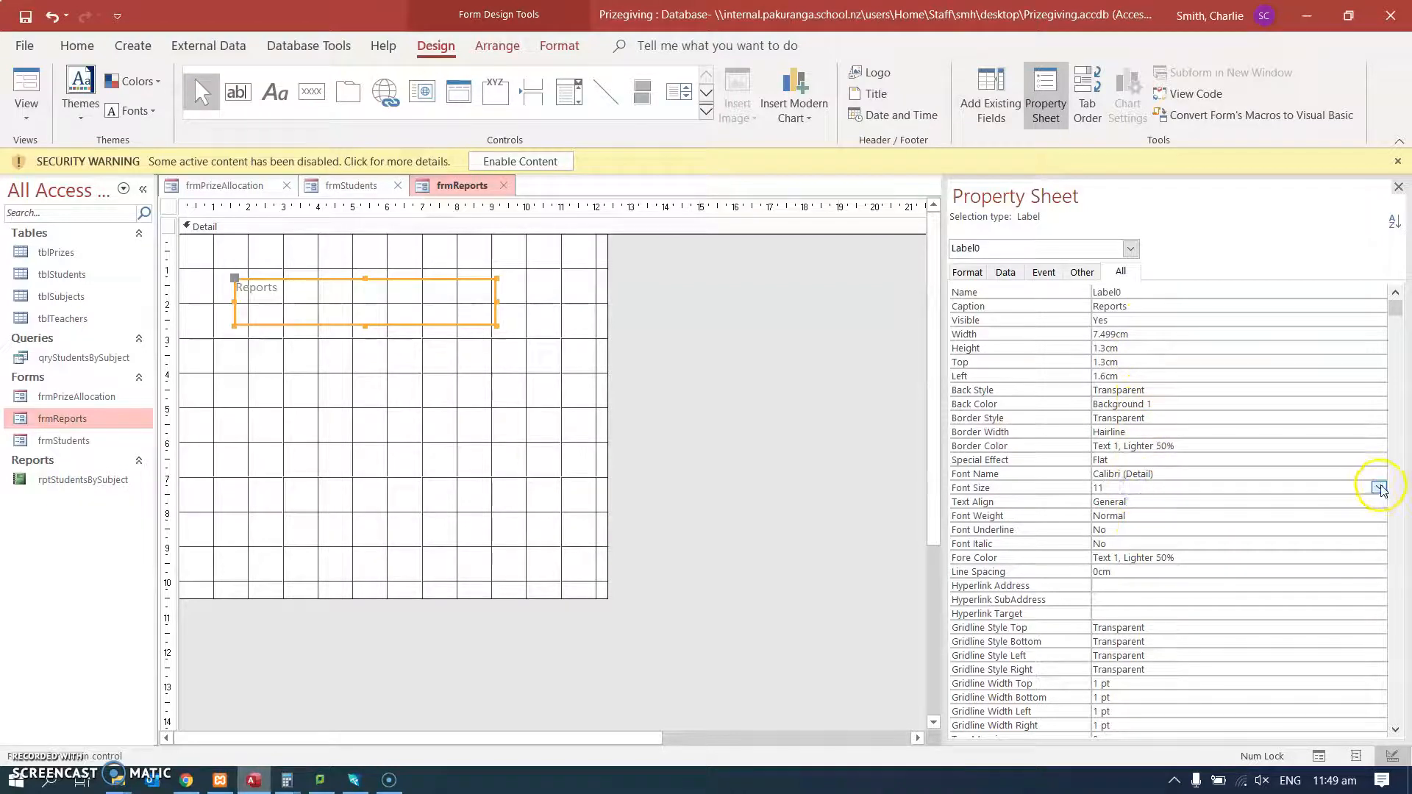
left_click(1378, 487)
left_click(1205, 622)
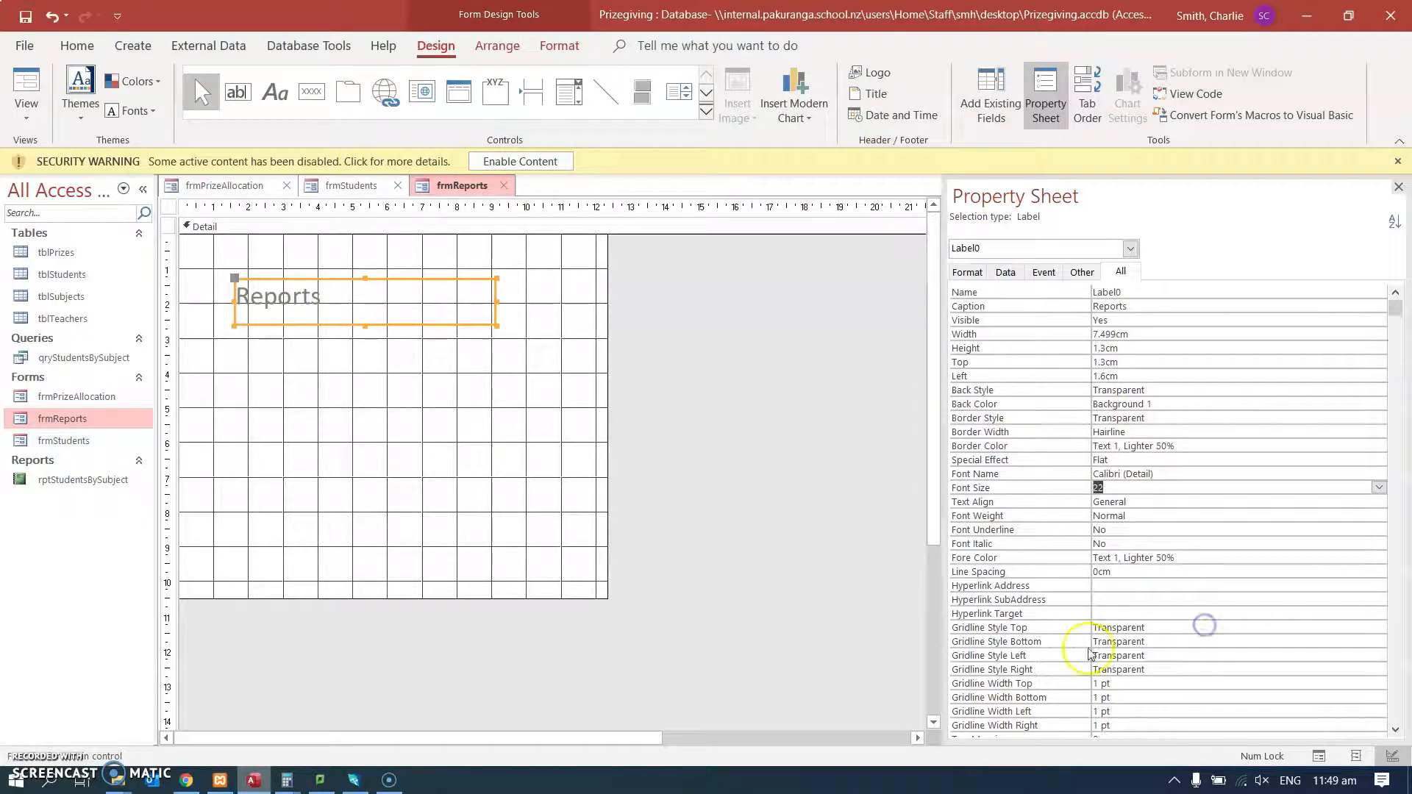
left_click(520, 466)
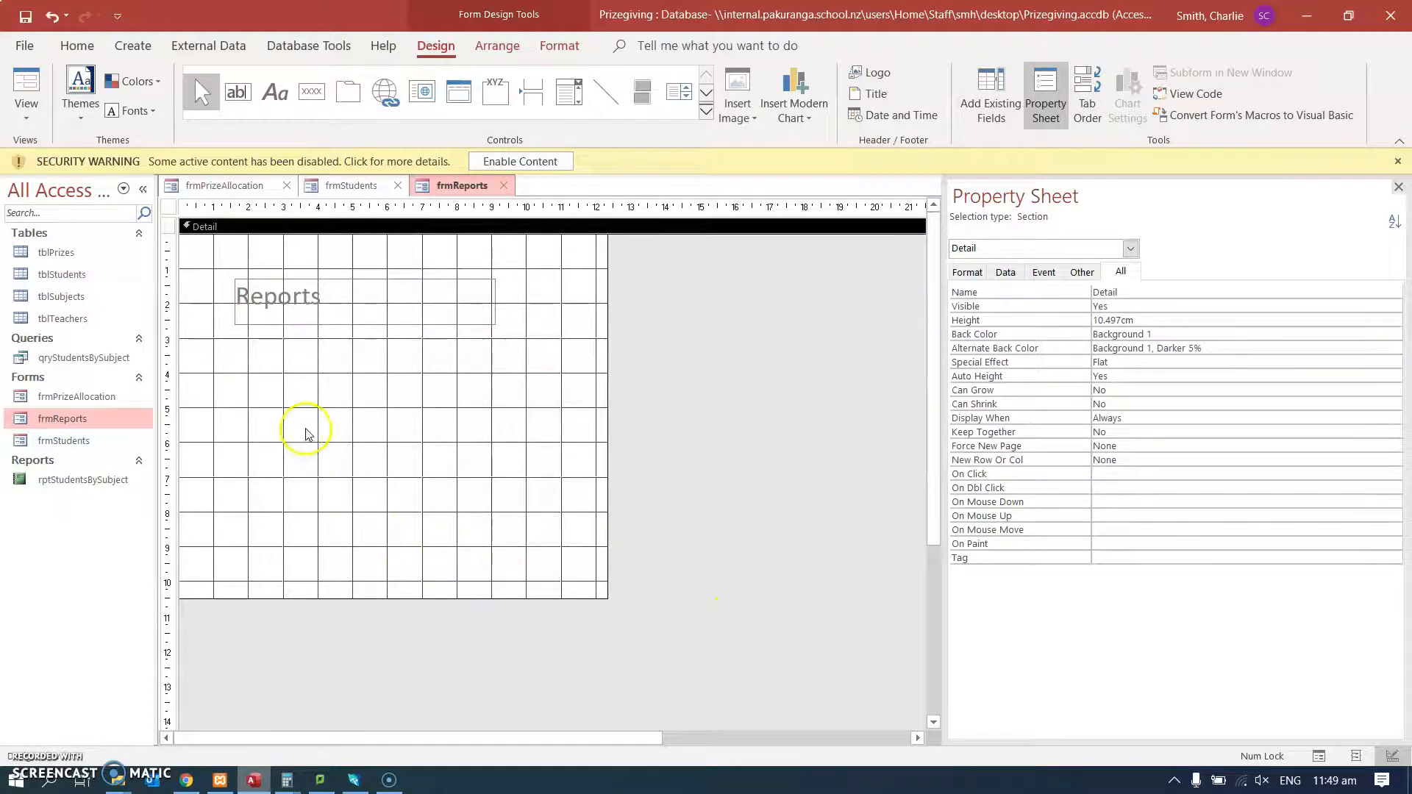
Draw a command button below the Reports label and assign it the Open Report operation for rptStudentsBySubject.
left_click(298, 83)
left_click_drag(213, 358, 313, 415)
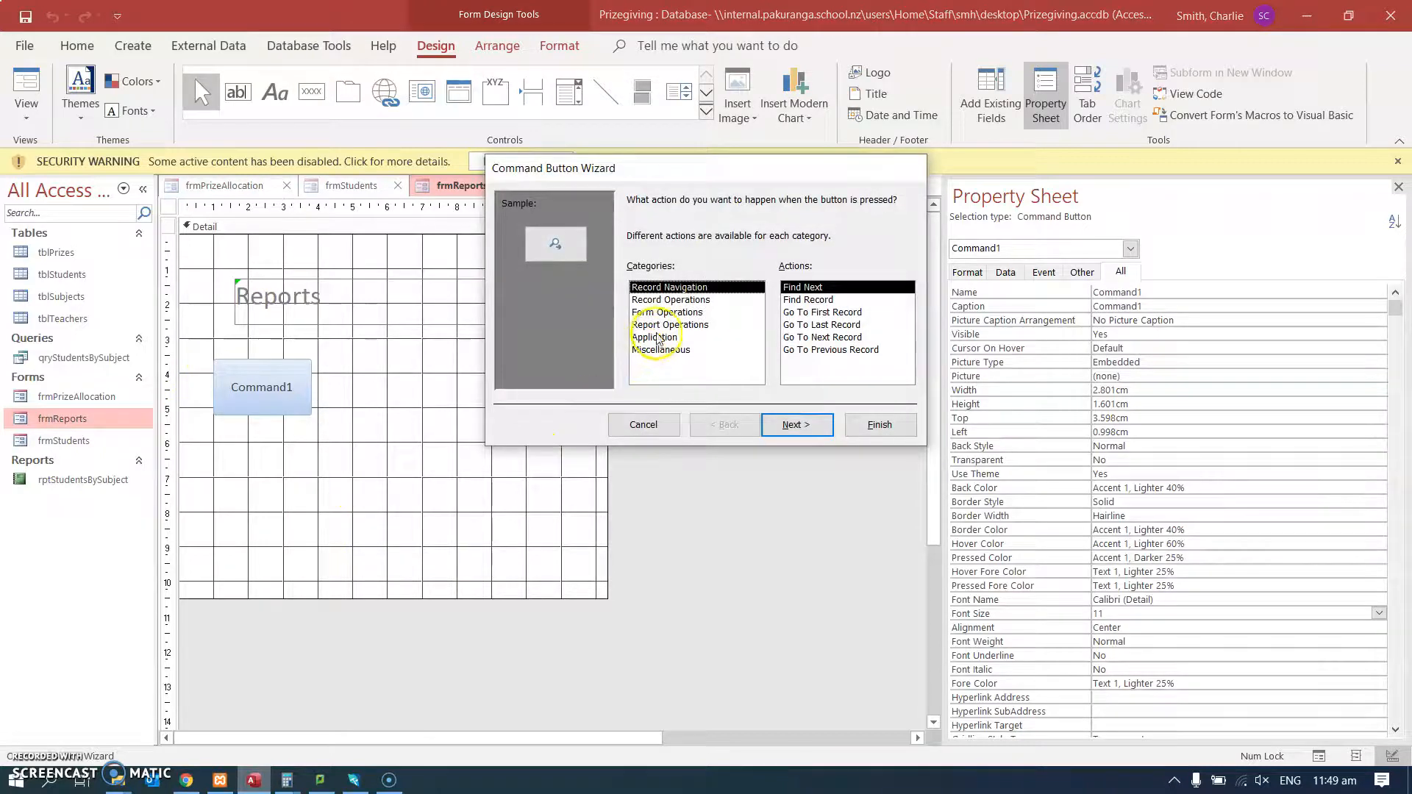
left_click(666, 324)
left_click(808, 300)
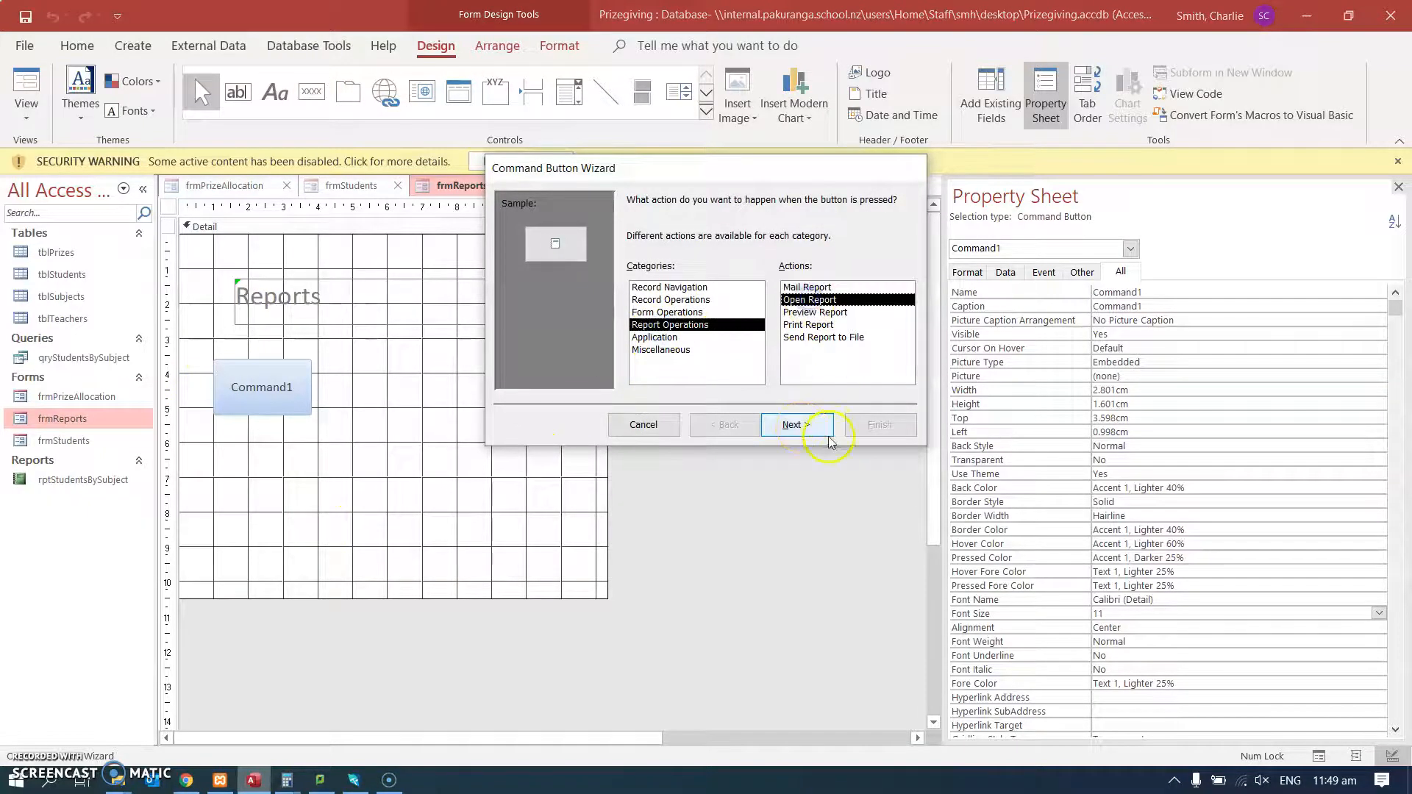
left_click(802, 427)
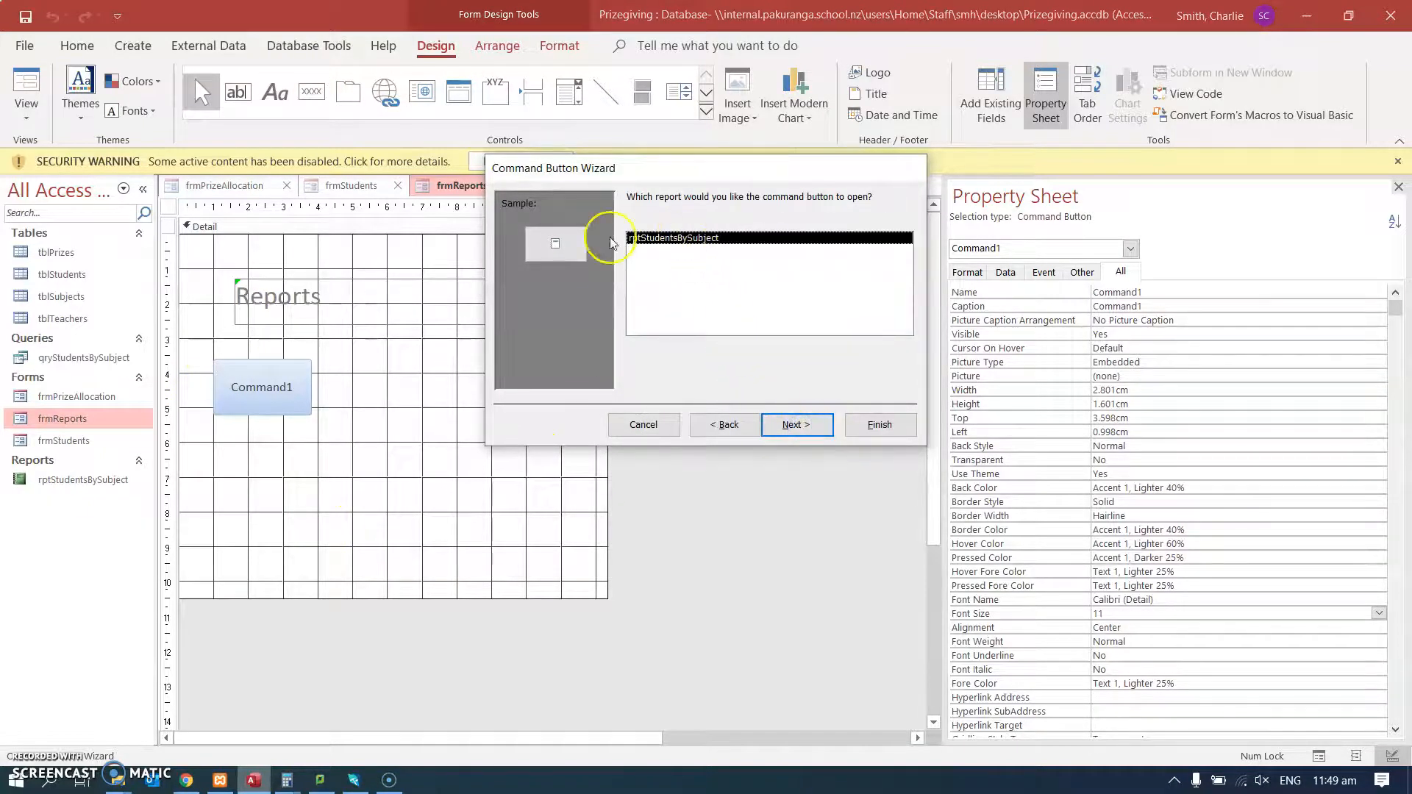
left_click(800, 425)
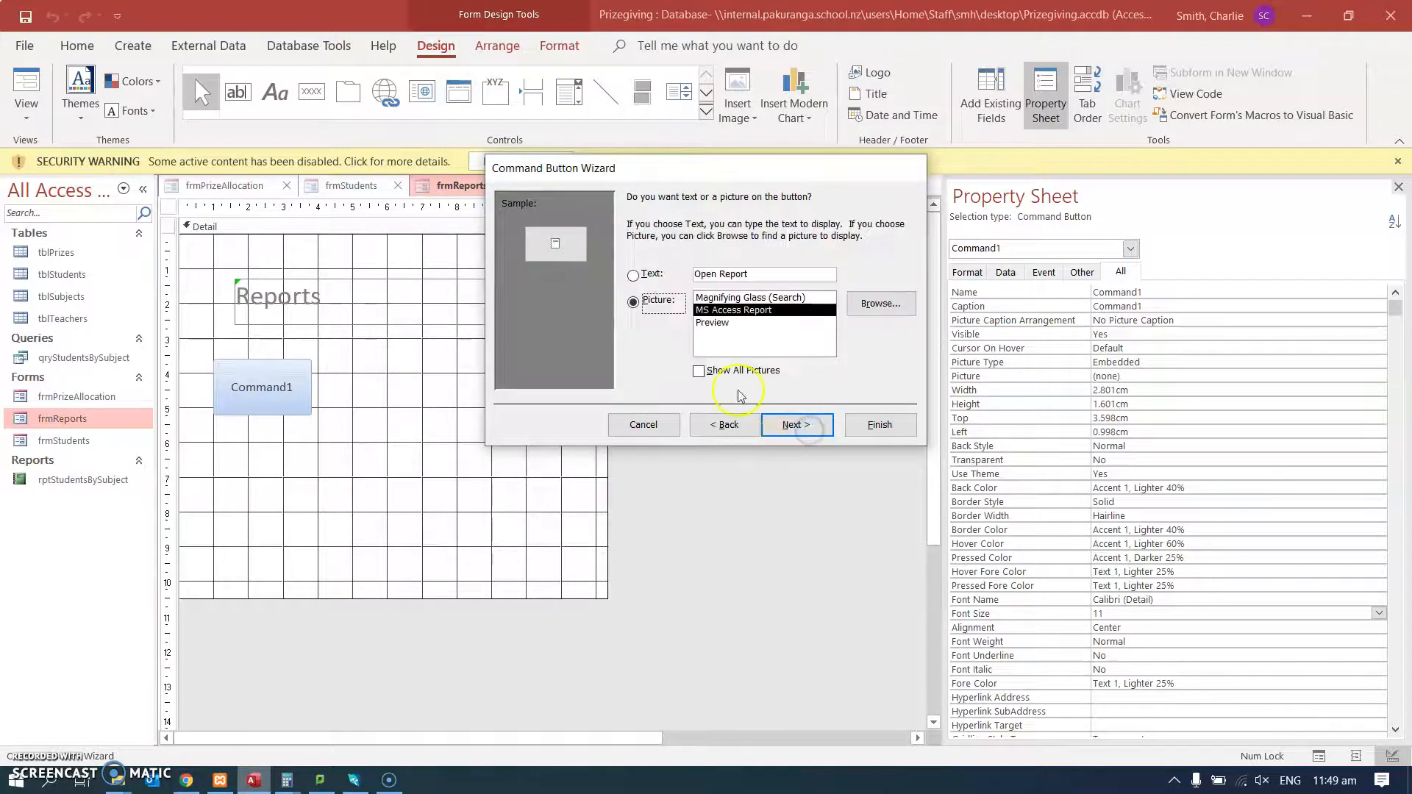
Give the command button the text "Students By Subject" instead of a picture and finish the wizard.
left_click(634, 278)
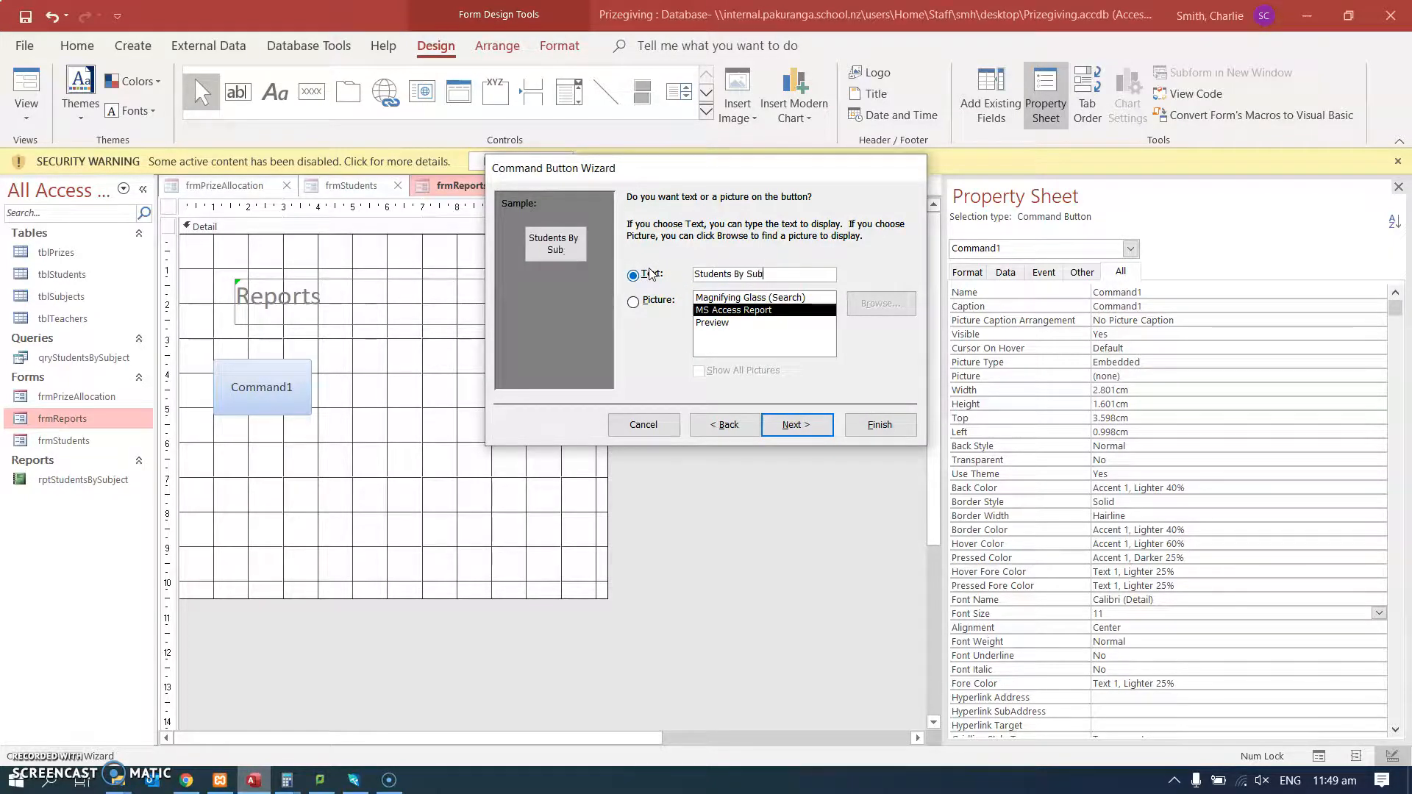
left_click(805, 425)
left_click(883, 427)
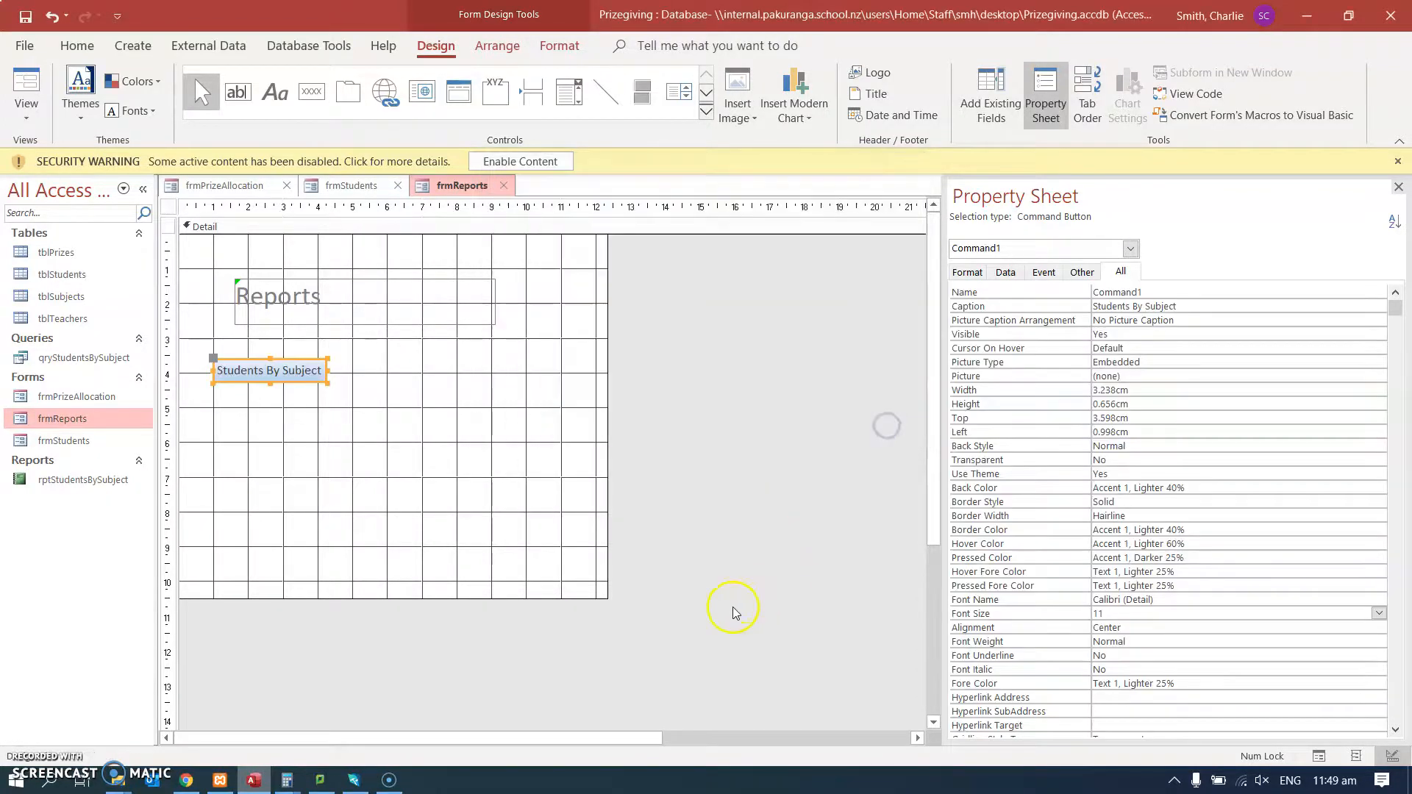
Switch frmReports to Form View and test the Students By Subject button.
left_click(26, 88)
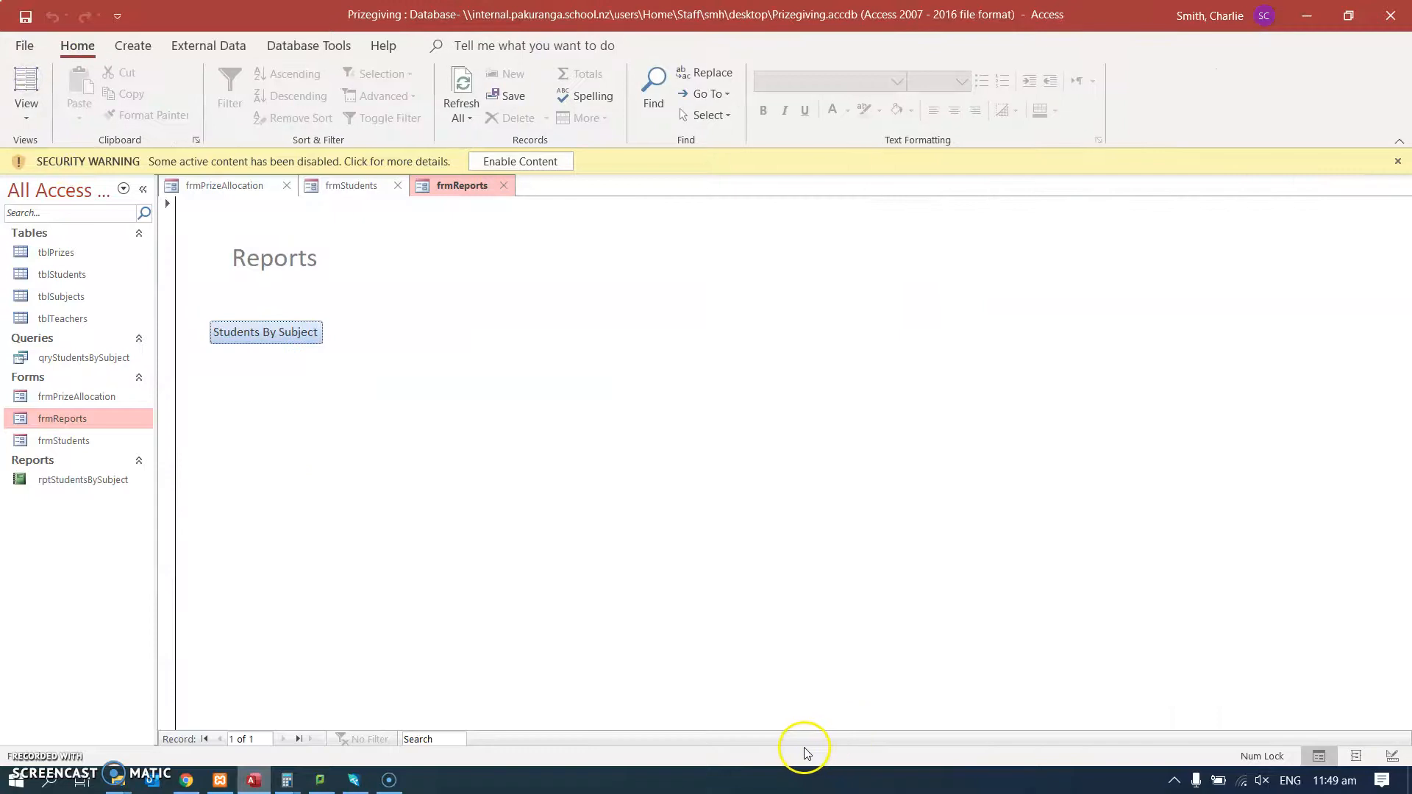
left_click(288, 333)
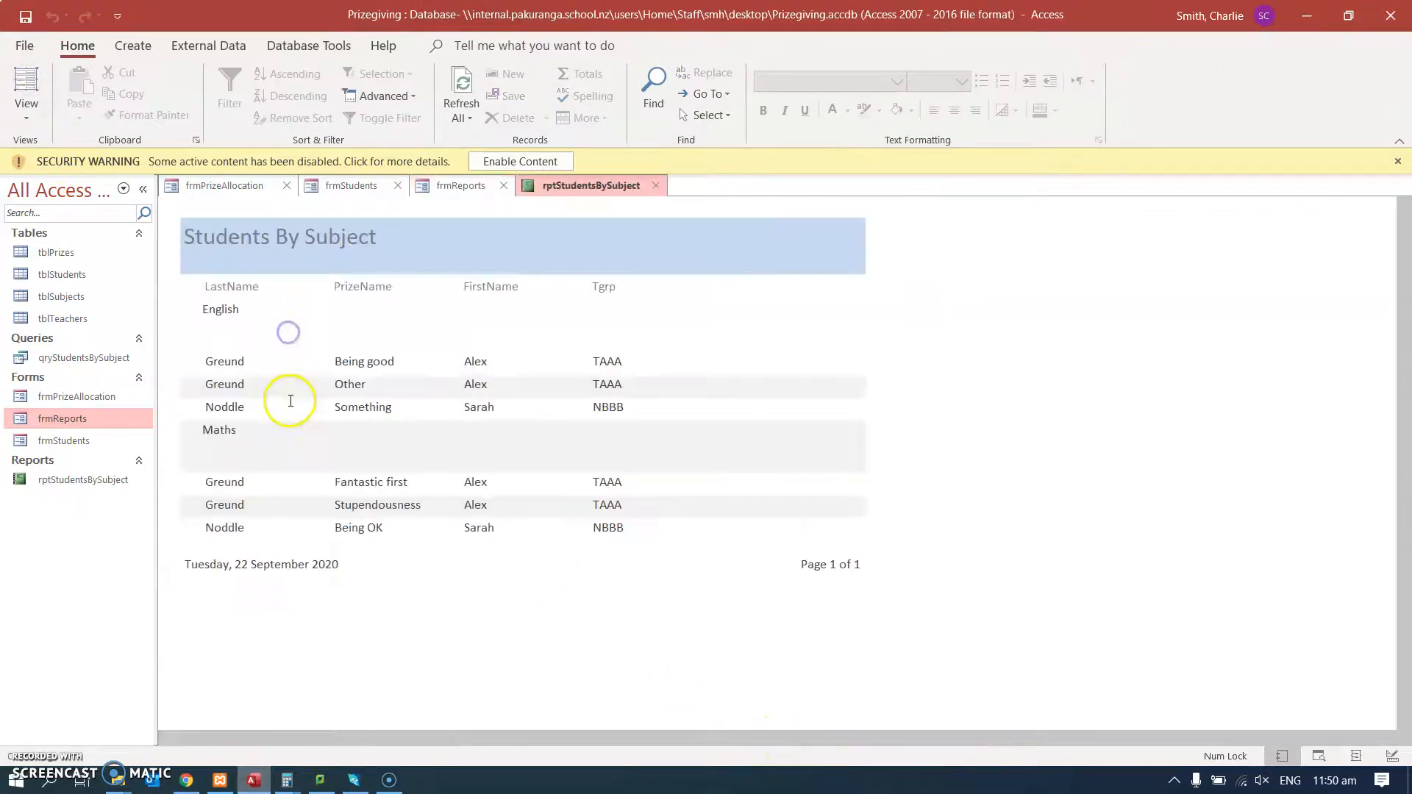